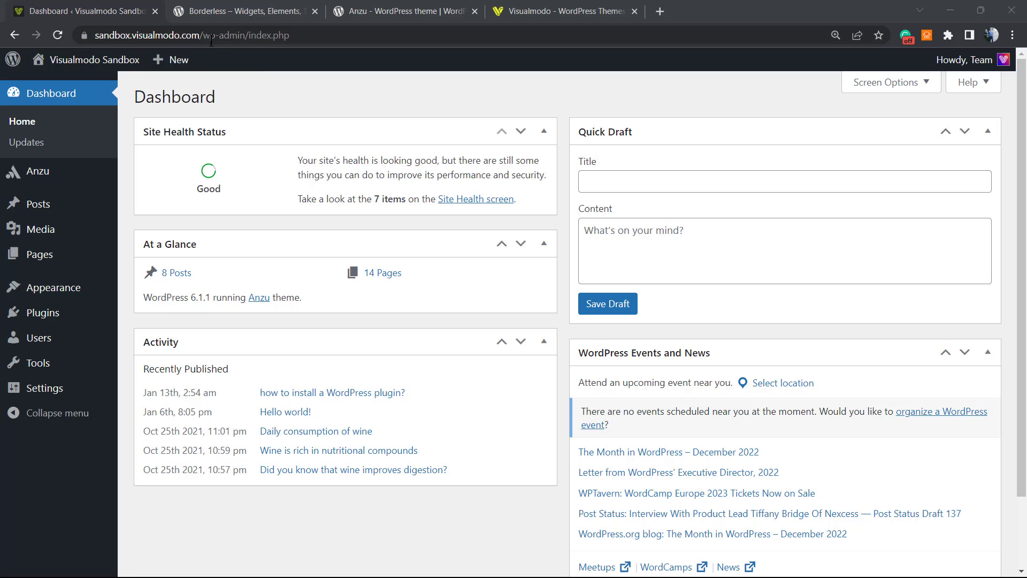
Point out the wp-admin part of the address, then open the Posts list of 8 published posts
drag(200, 35, 256, 35)
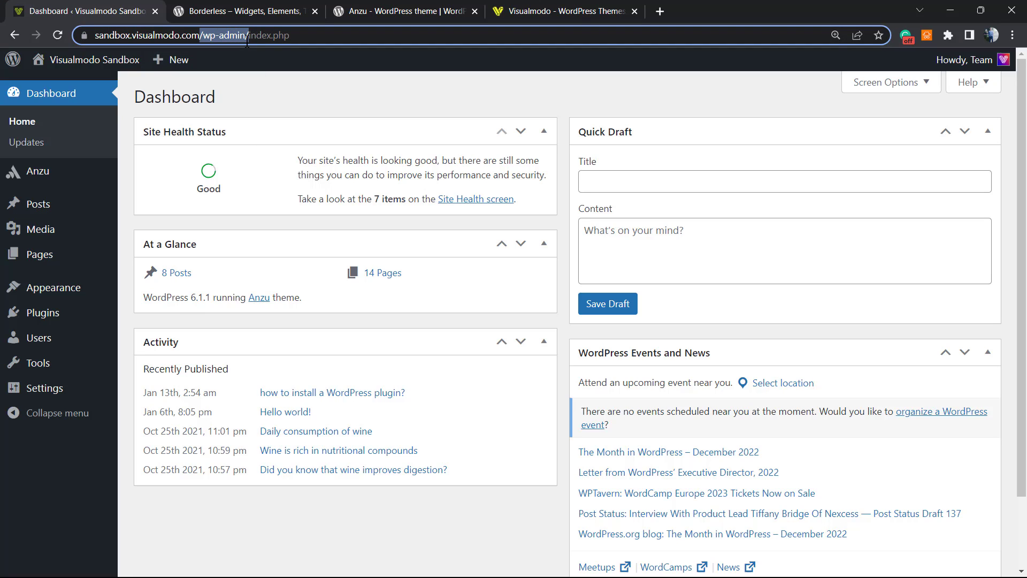
drag(247, 40, 247, 40)
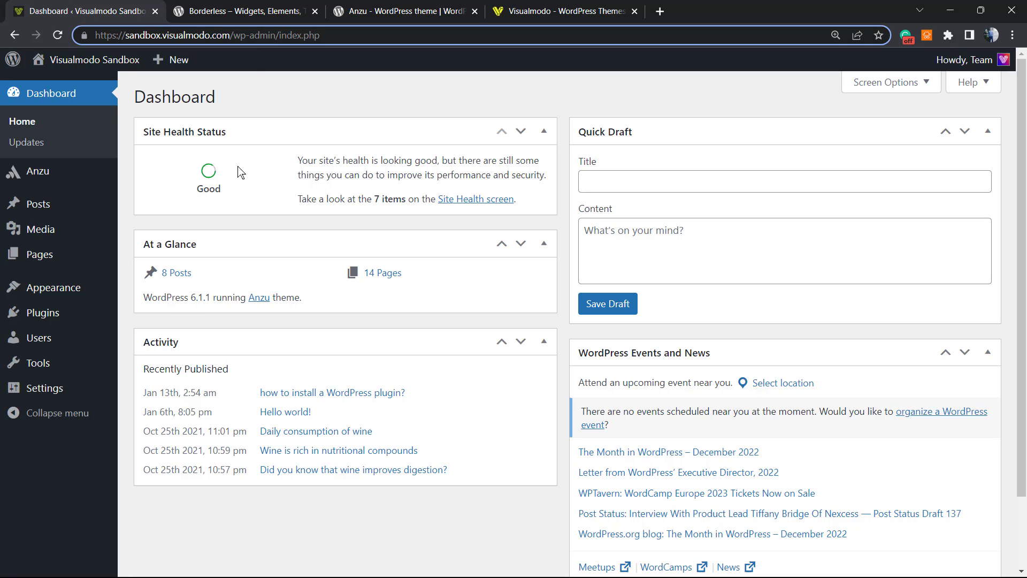
click(238, 230)
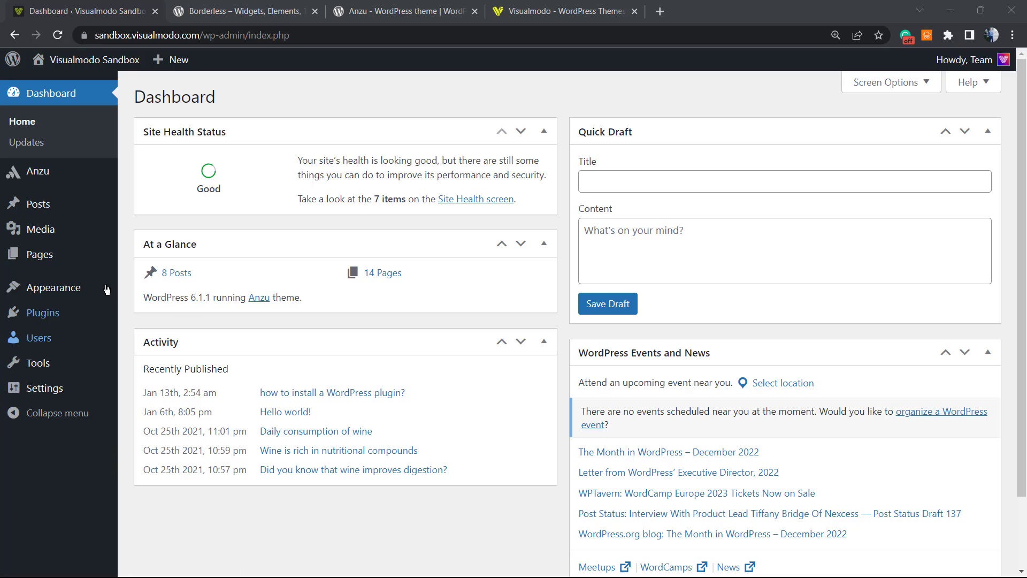
mouse_move(42, 176)
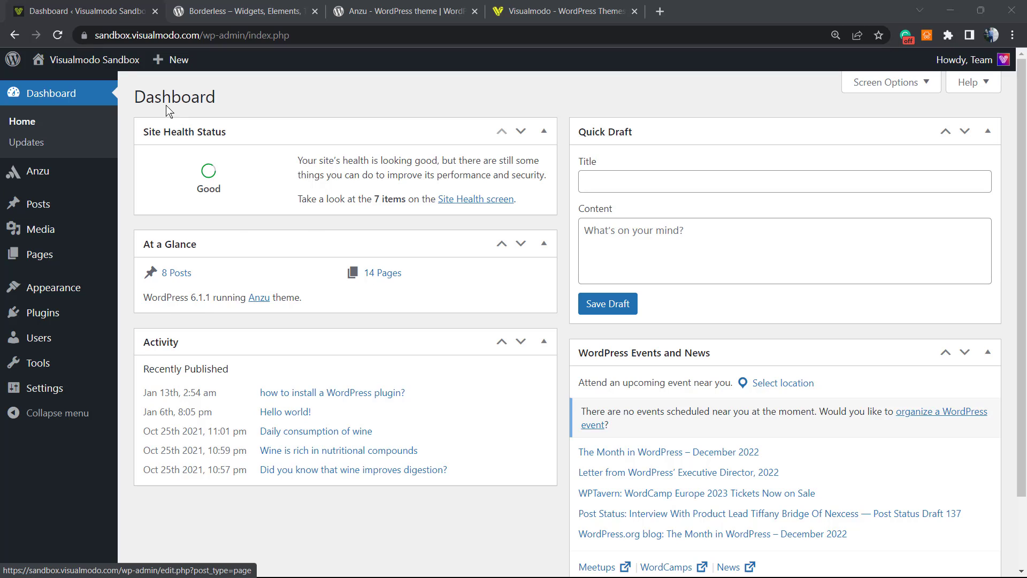
click(54, 208)
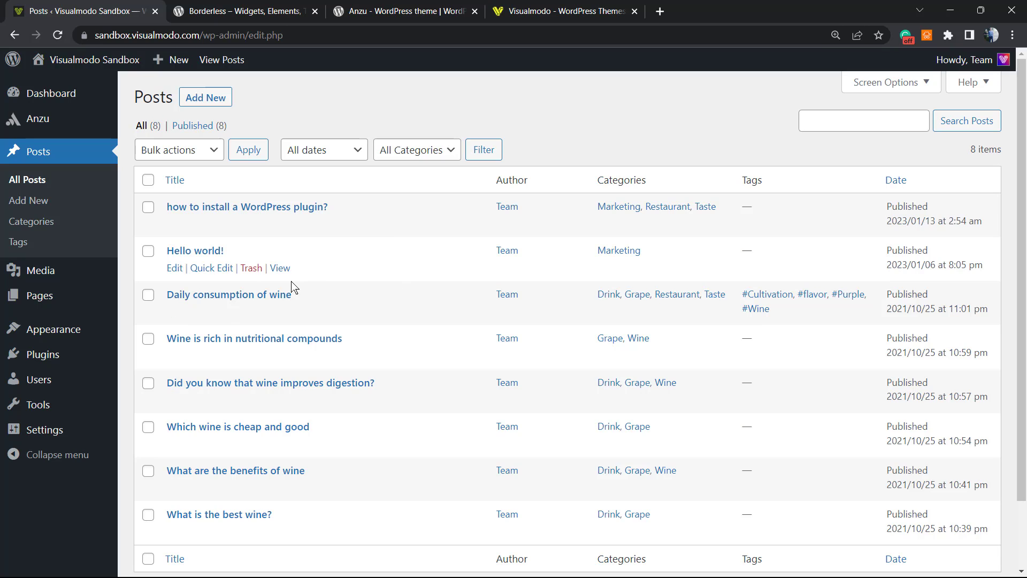
View the live site's Vineyard and Contact Us pages, then return to the admin Posts tab
mouse_move(91, 65)
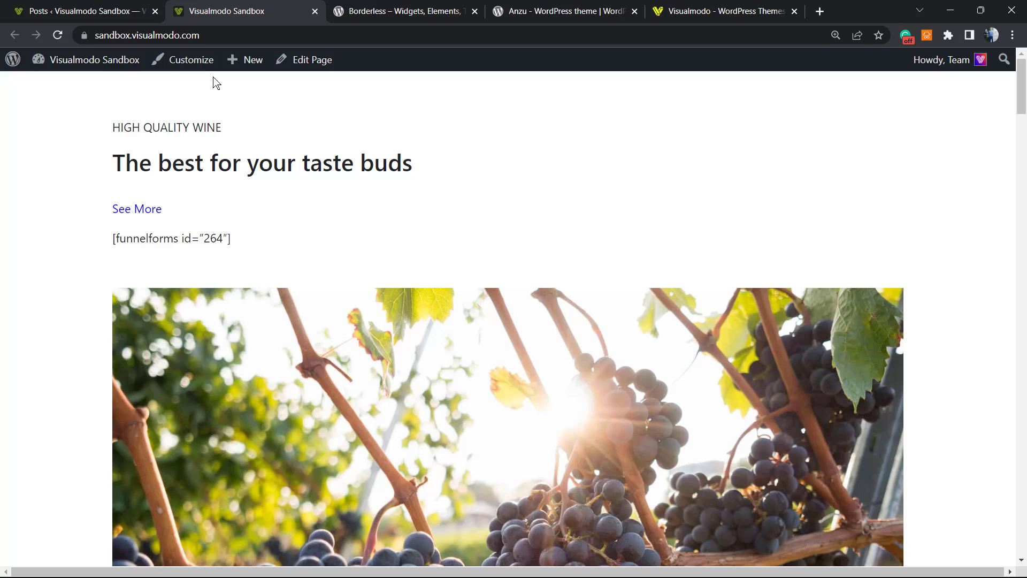
scroll(220, 187, down, 1)
scroll(197, 228, up, 1)
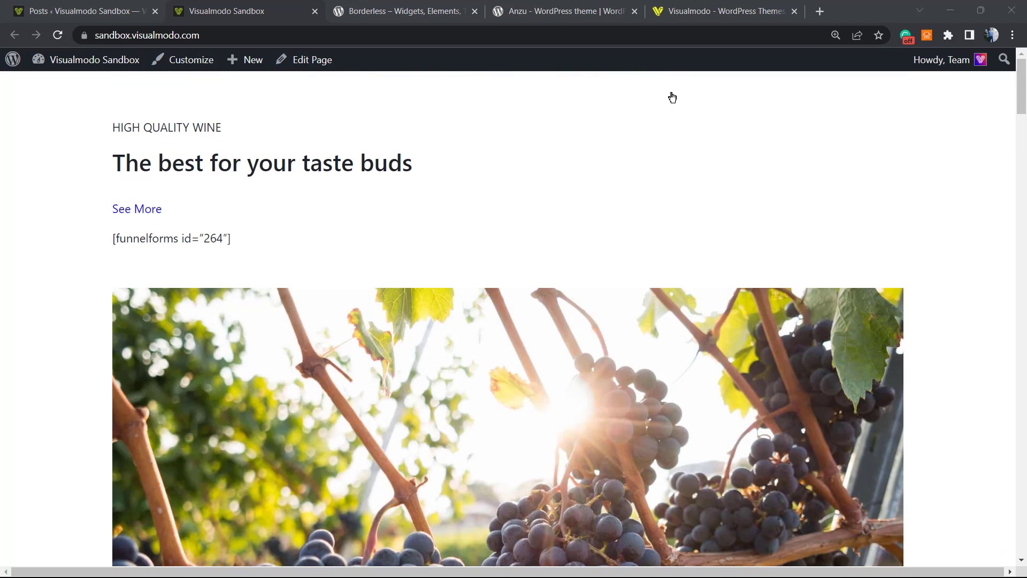
scroll(750, 151, down, 5)
scroll(150, 142, up, 5)
click(617, 97)
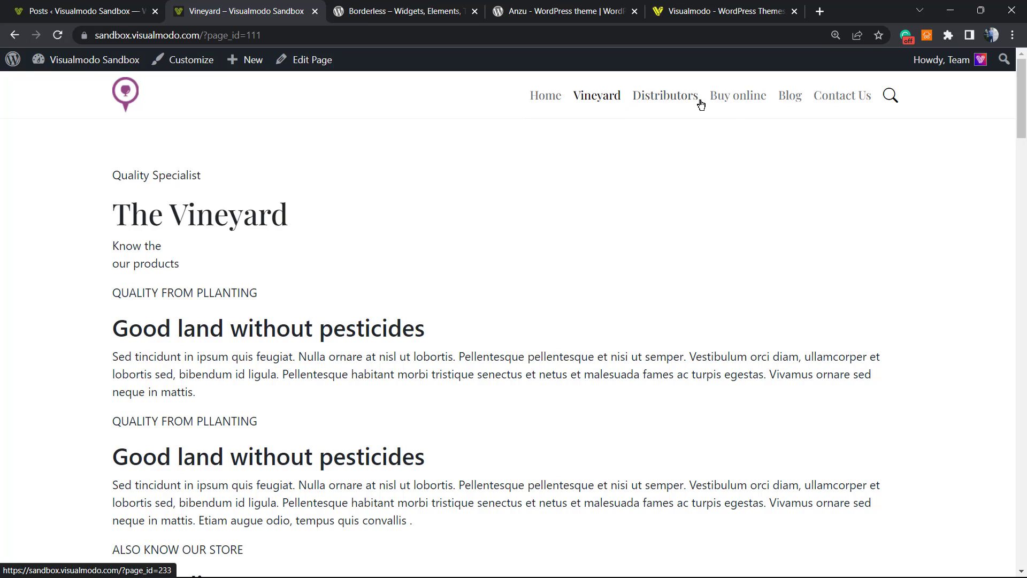
click(832, 102)
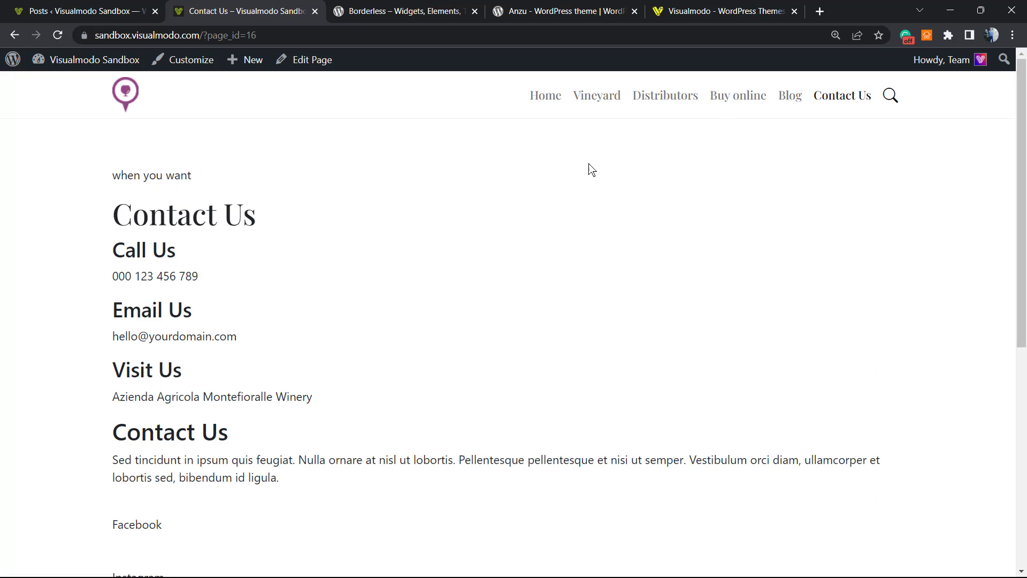
click(105, 6)
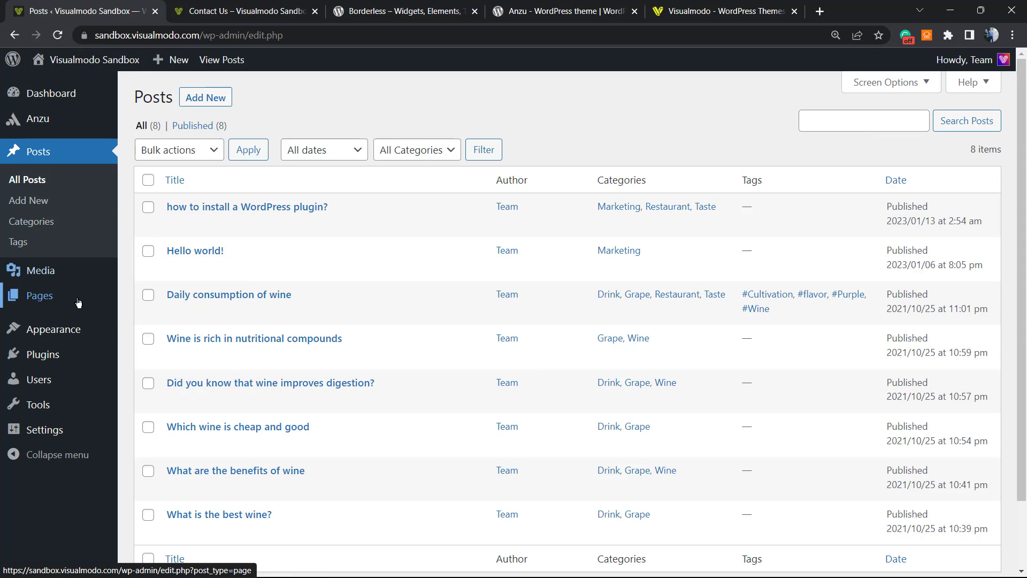
Browse the Pages list of 16 pages (14 published, 2 drafts), briefly checking the Contact Us tab
click(58, 302)
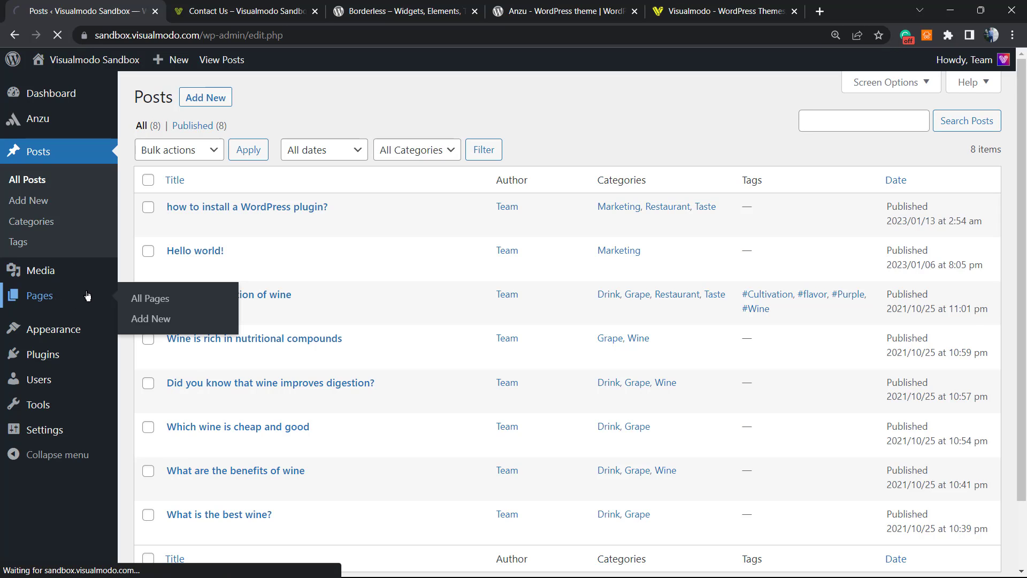
scroll(302, 267, down, 8)
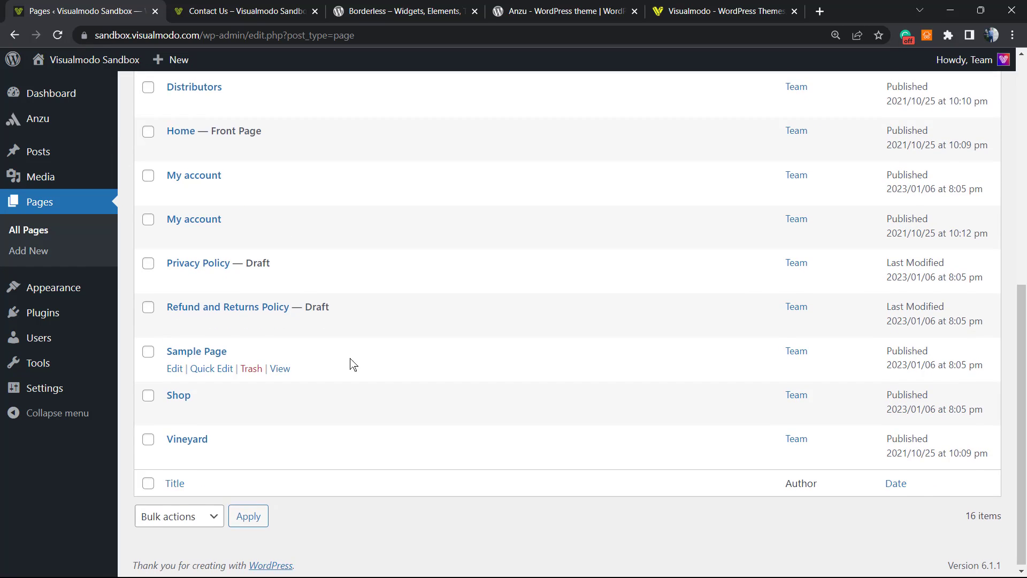
scroll(395, 320, up, 8)
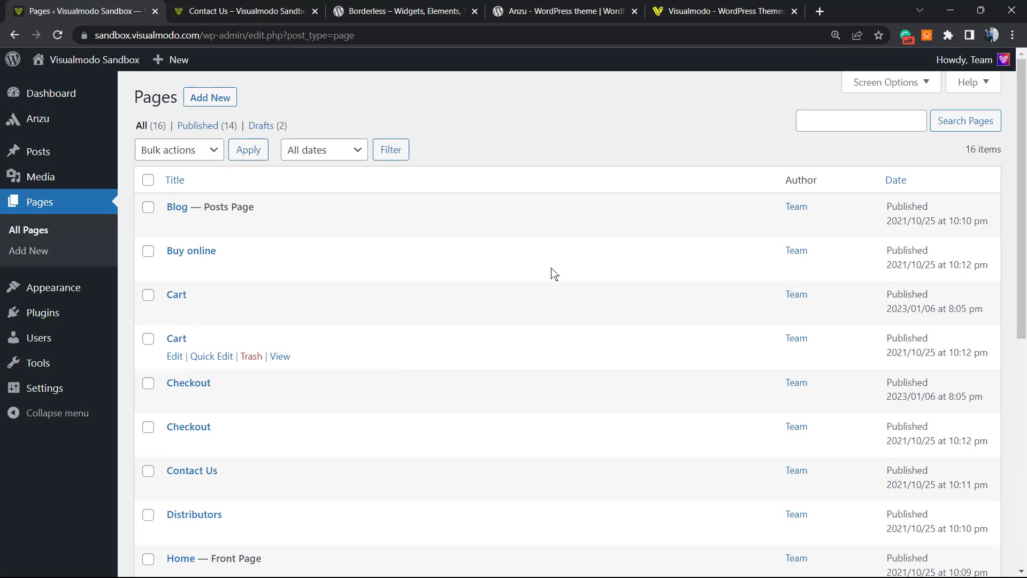
scroll(361, 289, down, 2)
scroll(358, 288, down, 1)
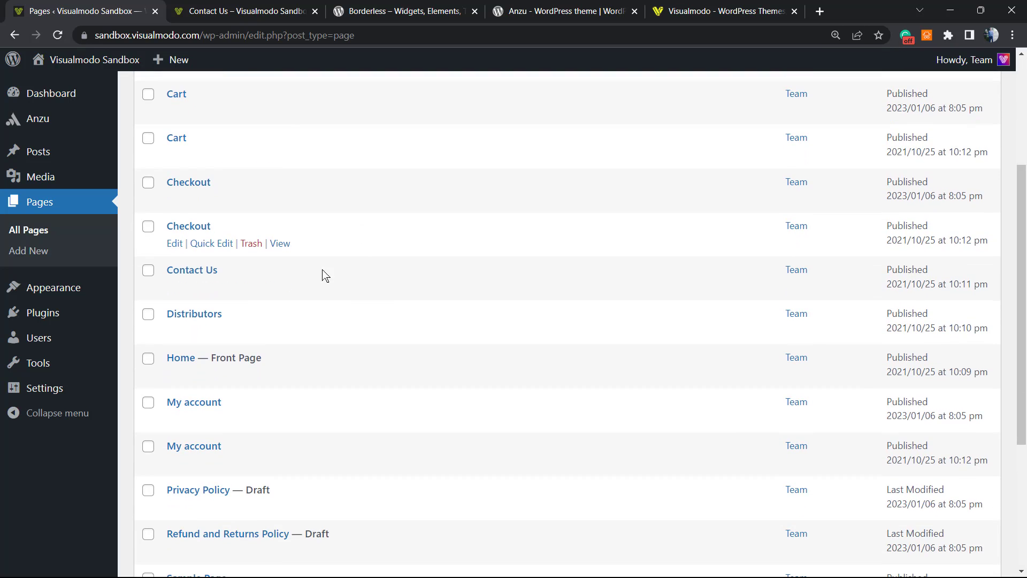
click(253, 6)
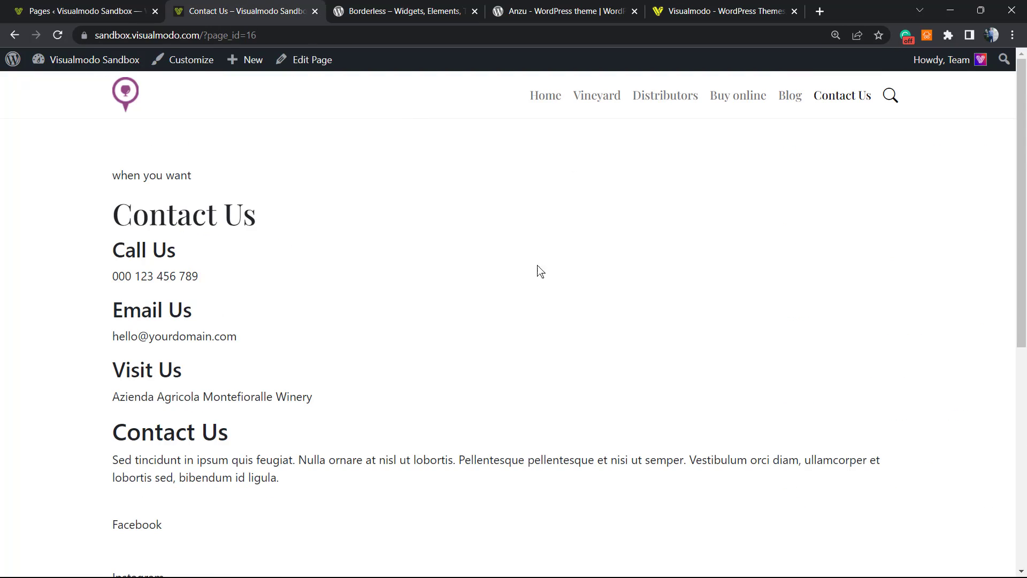
click(102, 10)
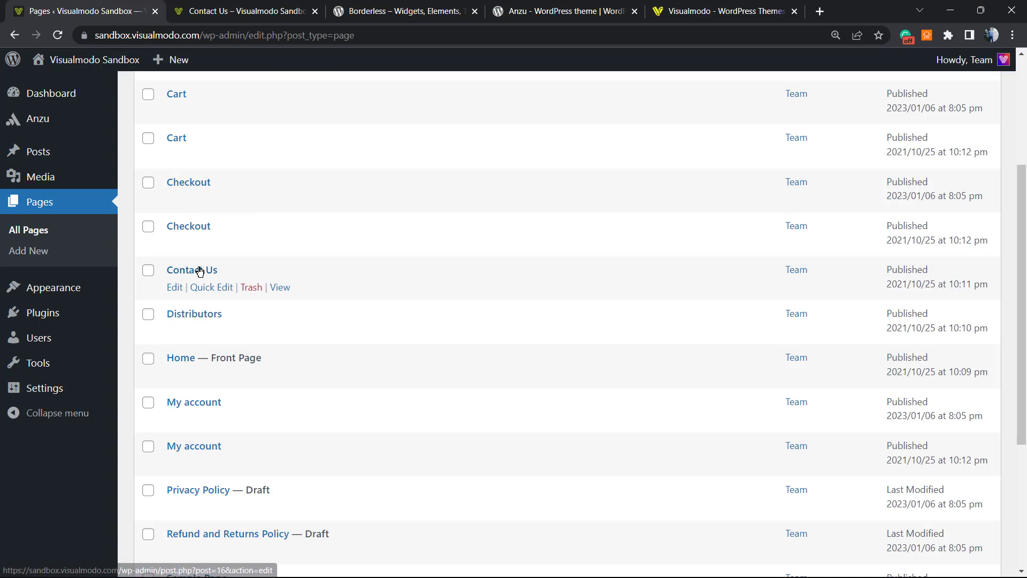
scroll(199, 283, up, 3)
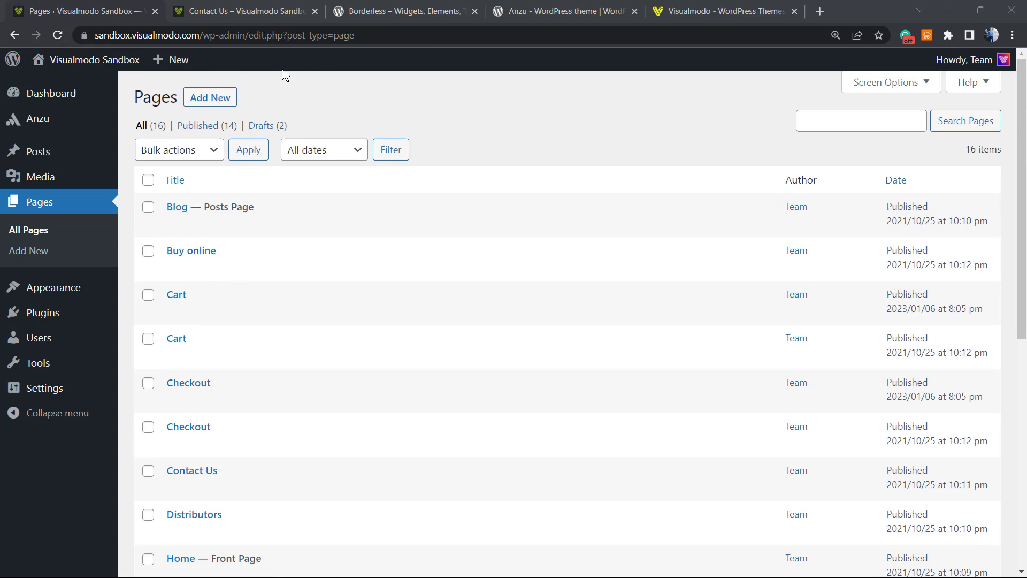
Start a new page, zoom the editor to 125%, and title it 'About'
click(206, 98)
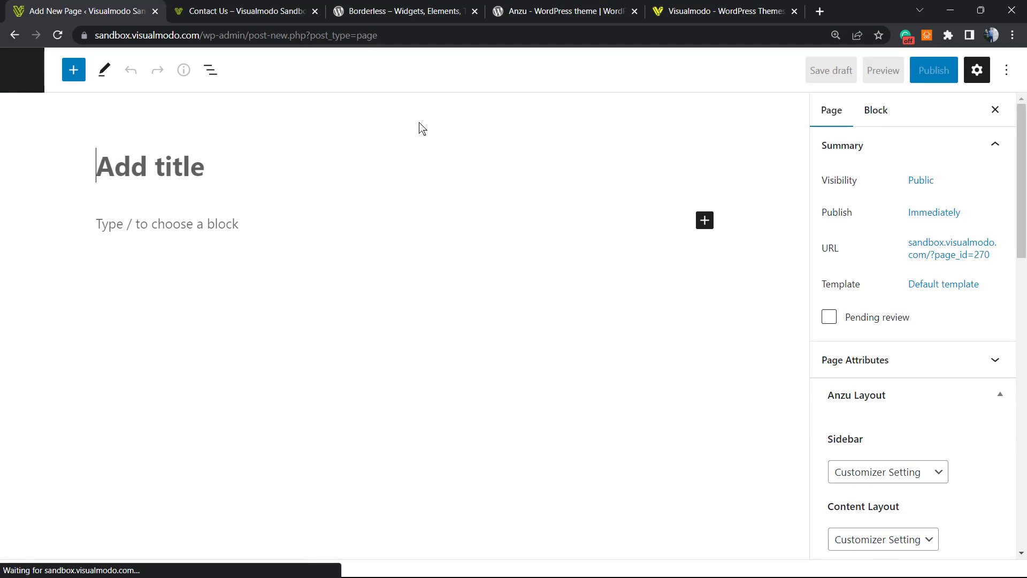
key(ctrl+plus)
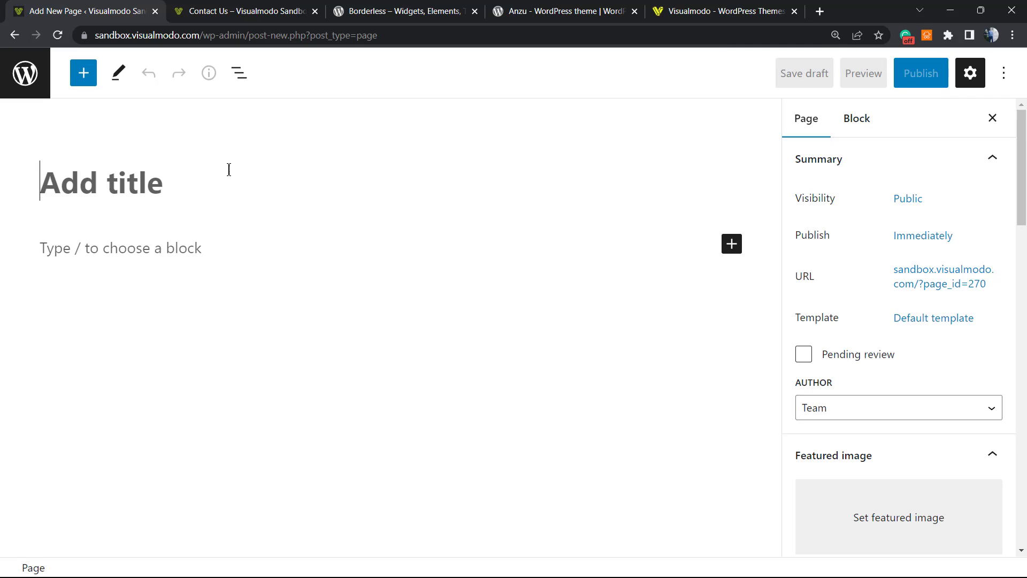
text(A)
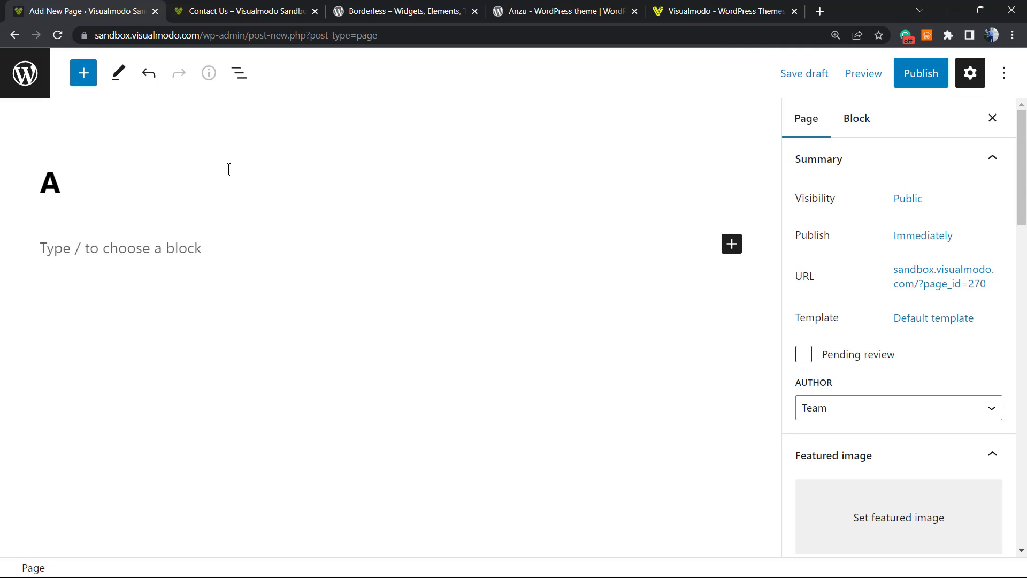
text(bout)
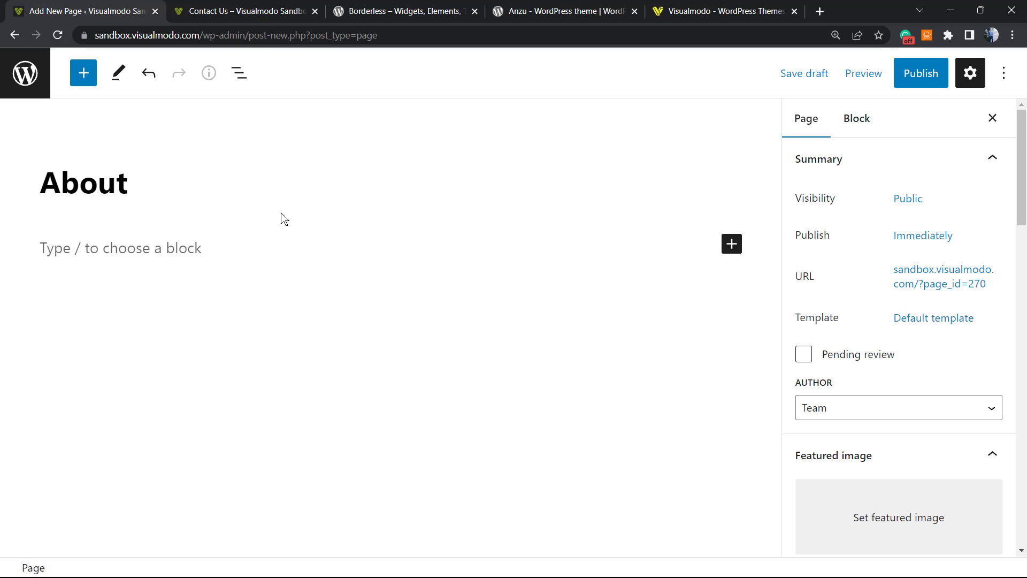
Add an Image block under the About title, then remove the empty block again
click(727, 250)
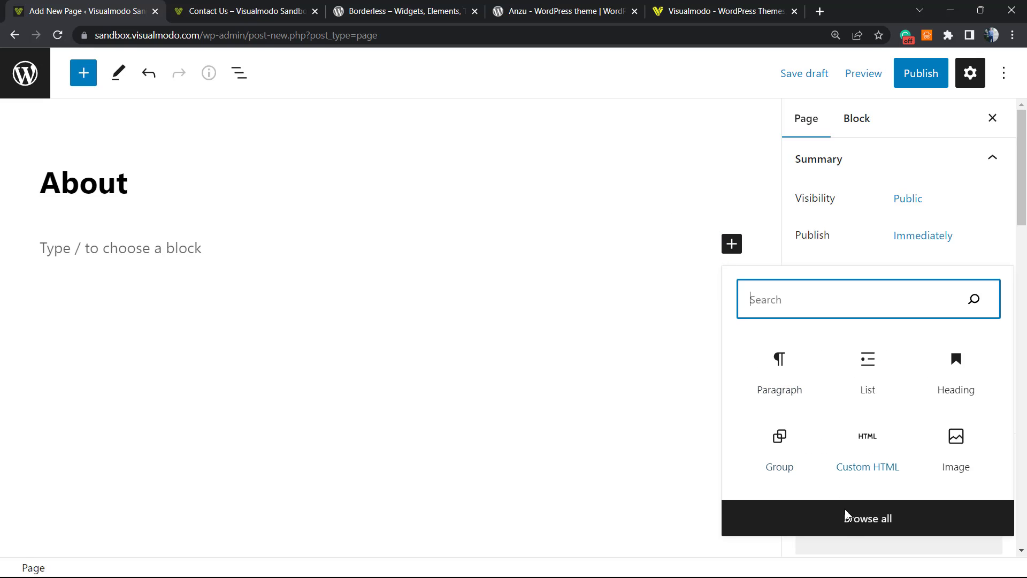
click(824, 515)
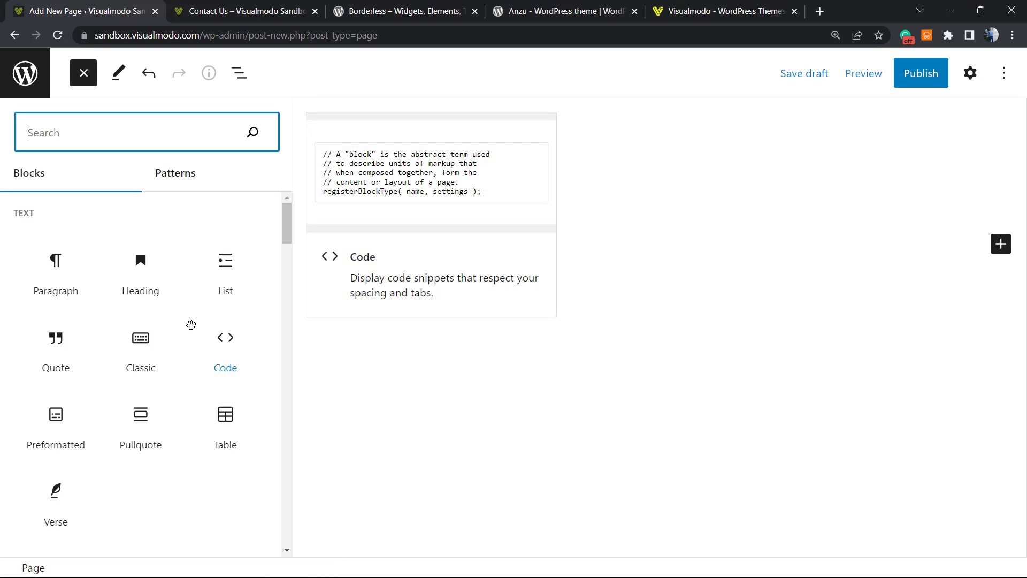
scroll(163, 316, down, 8)
scroll(153, 370, up, 5)
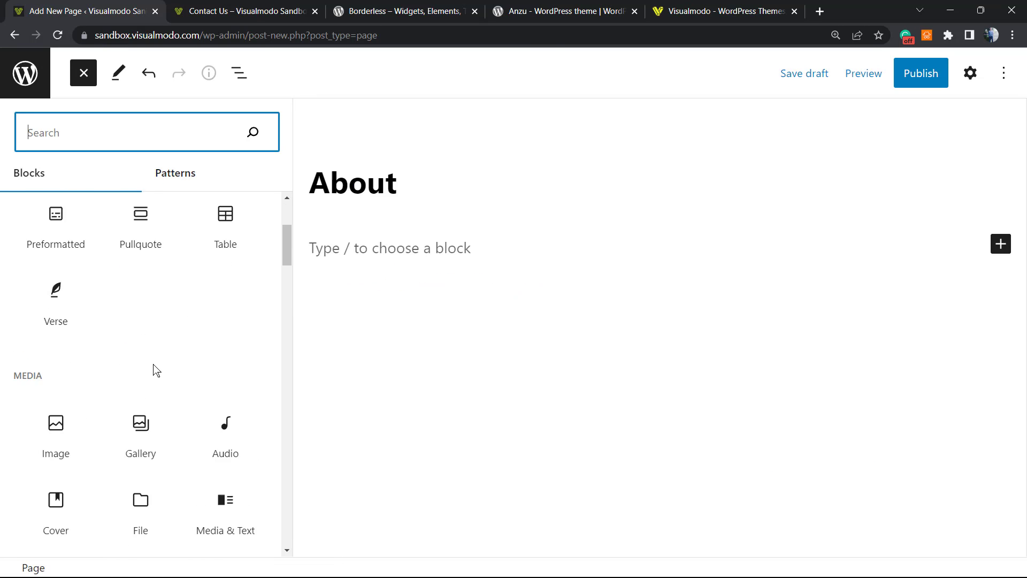
scroll(156, 370, up, 4)
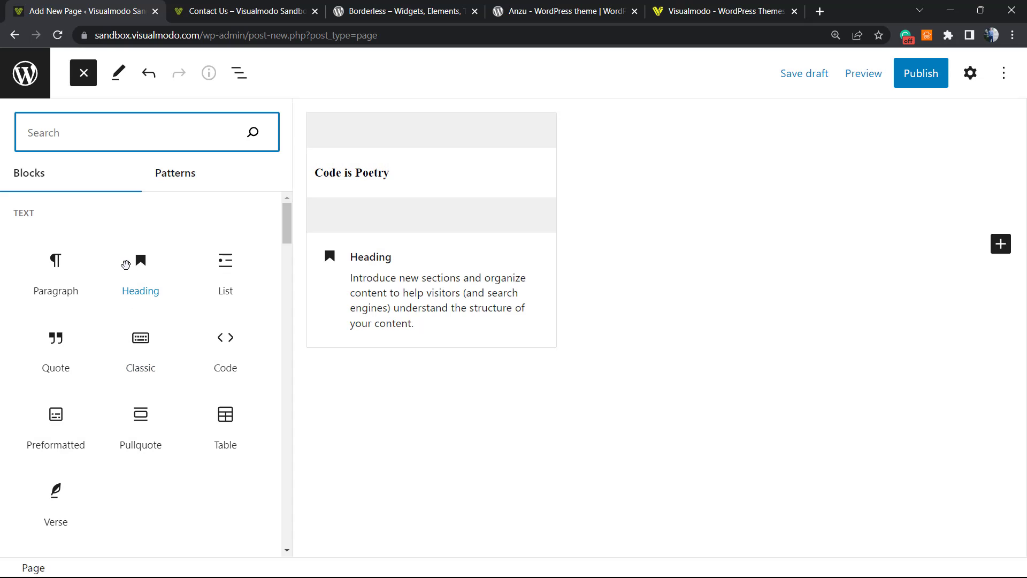
scroll(137, 384, down, 5)
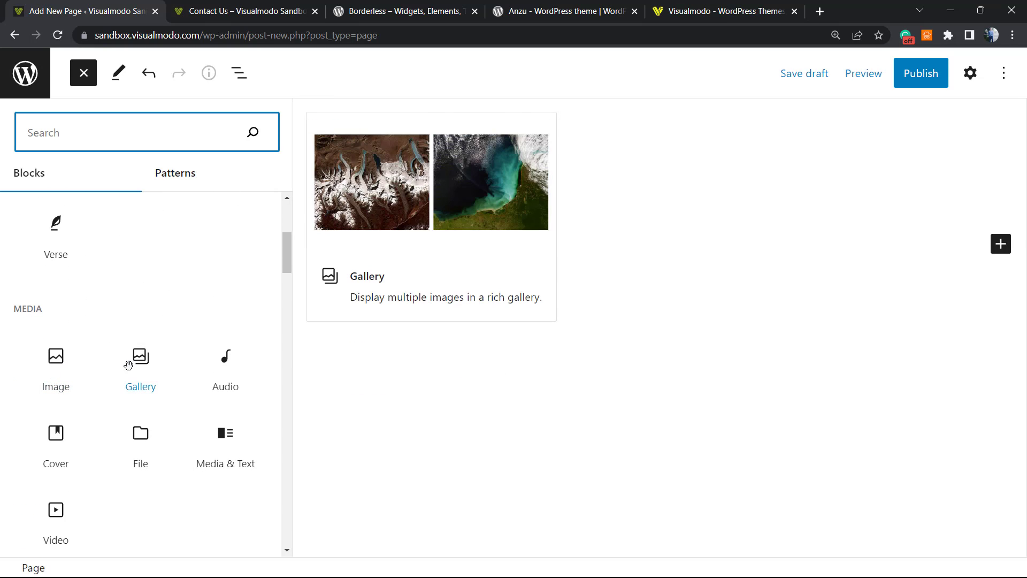
click(59, 368)
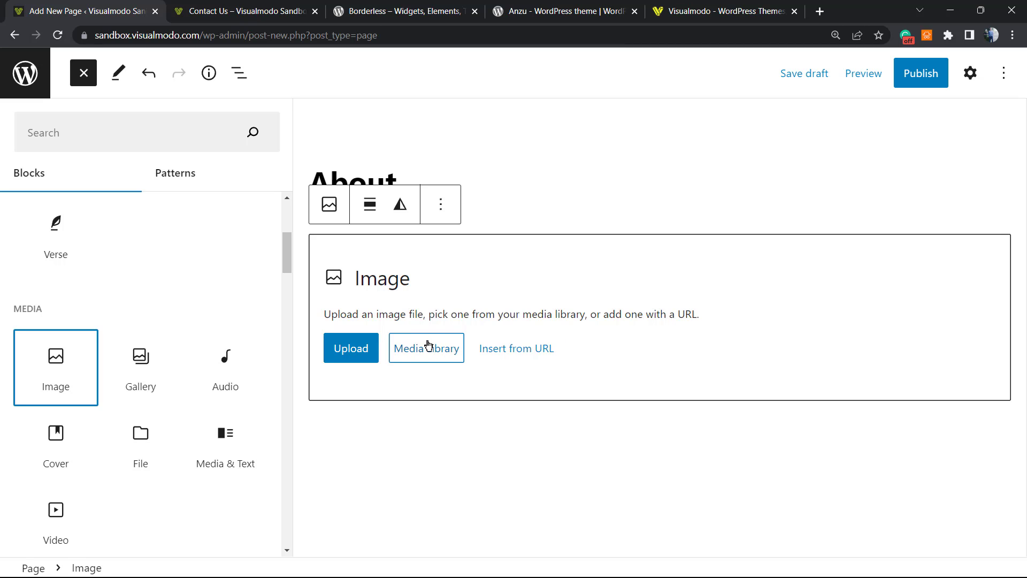
click(622, 259)
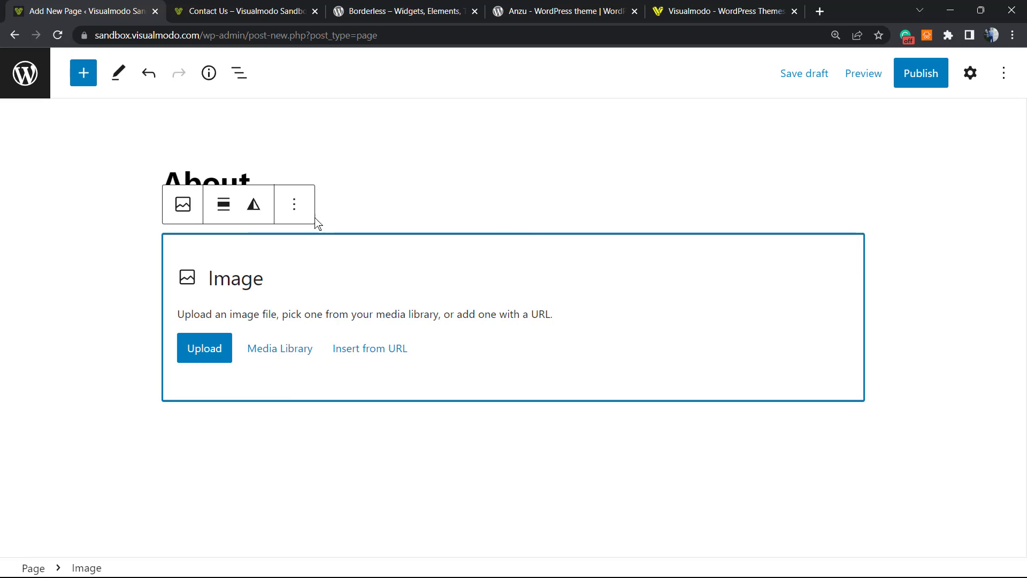
click(294, 209)
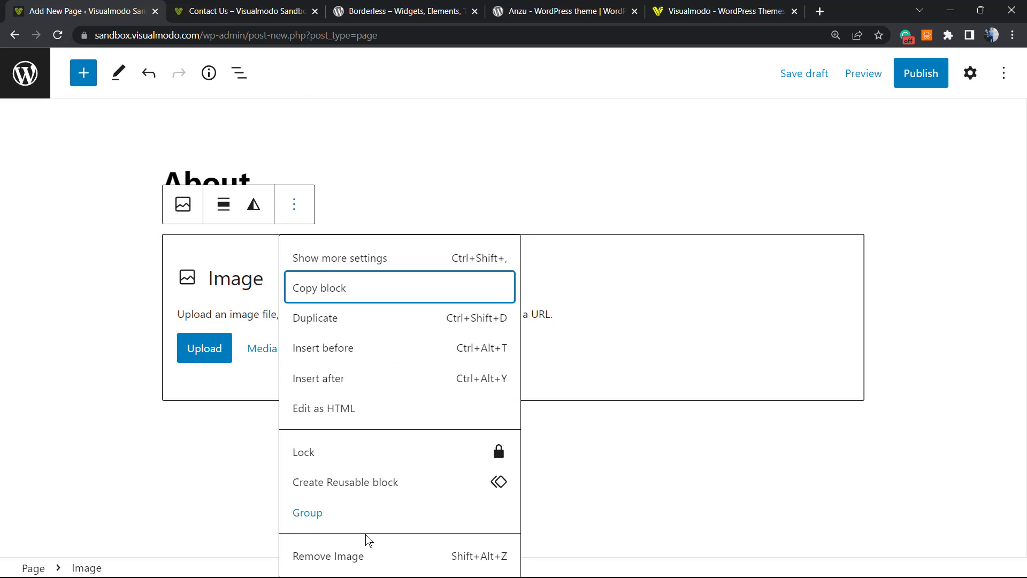
click(365, 556)
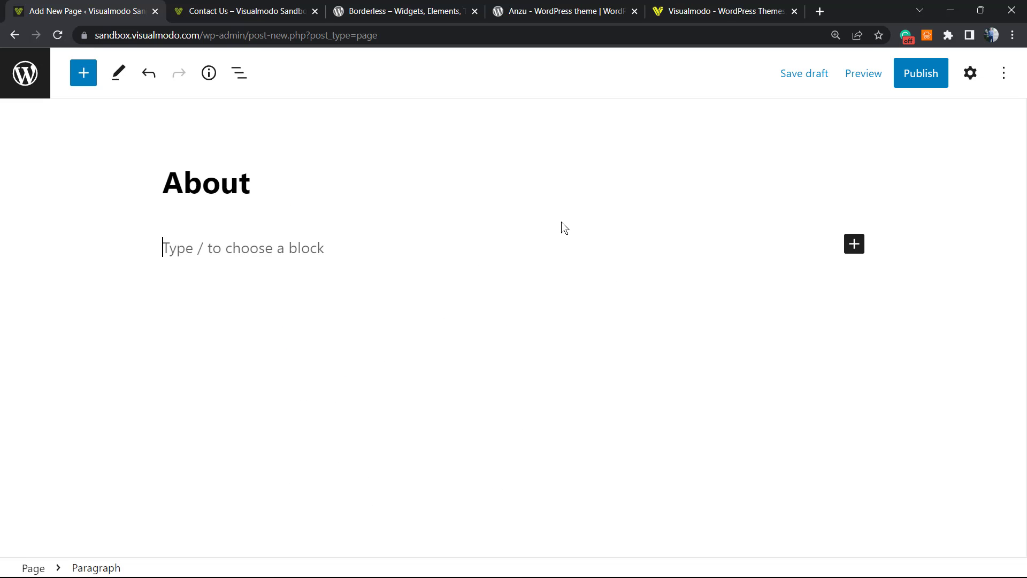
Insert the three-column Pricing table pattern from the Patterns library
click(851, 247)
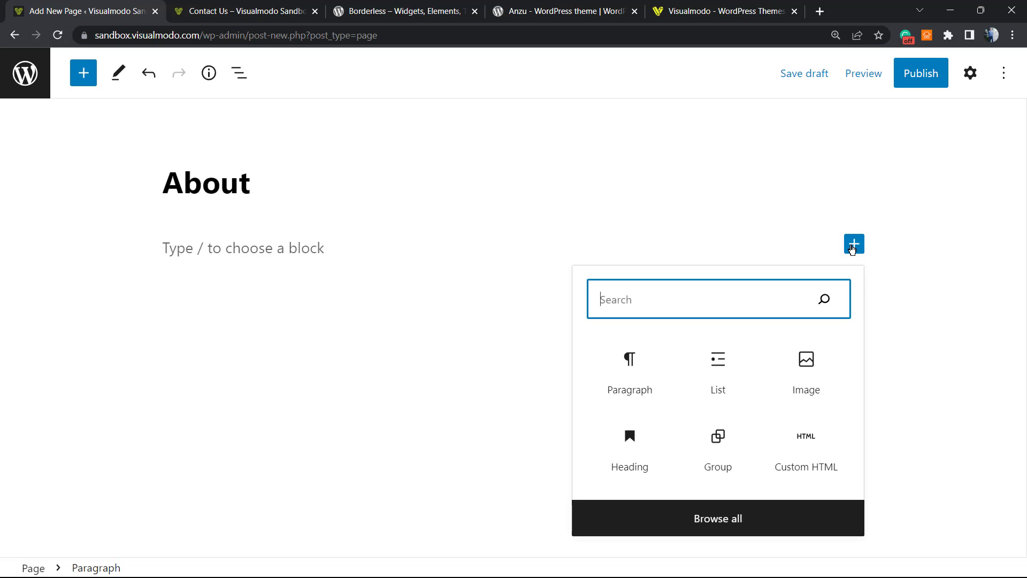
click(686, 531)
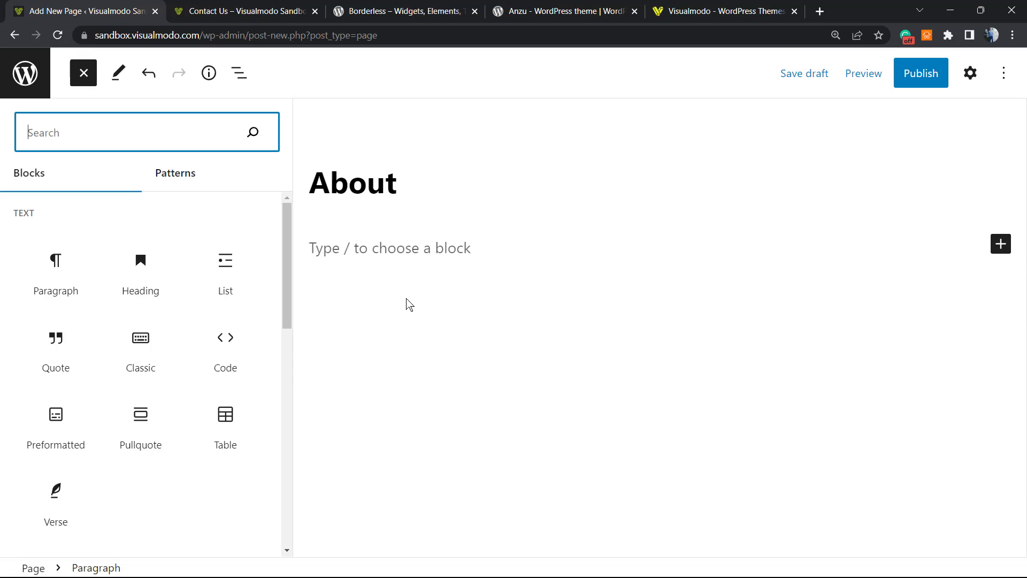
click(187, 178)
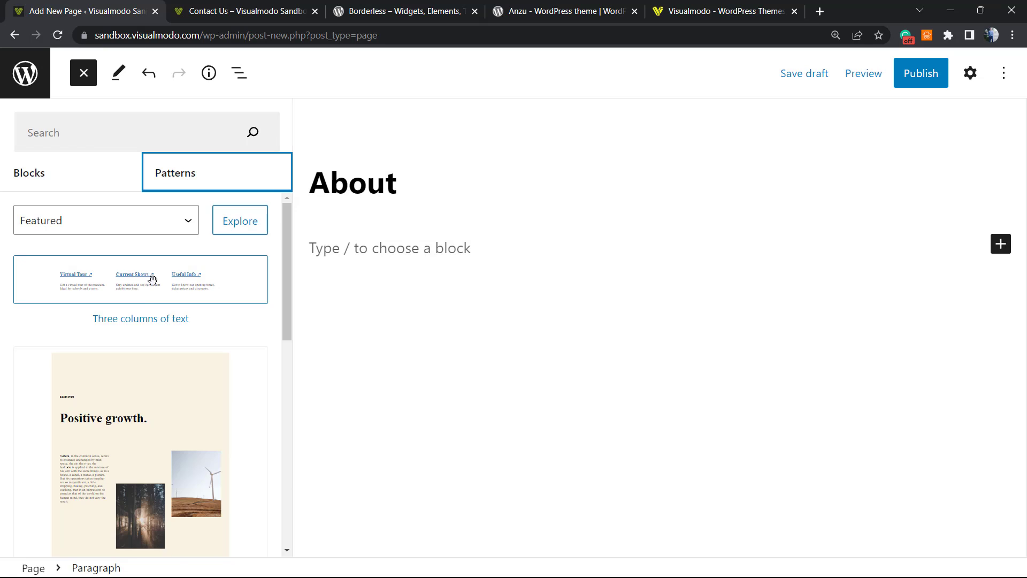
scroll(156, 321, down, 3)
scroll(139, 337, down, 10)
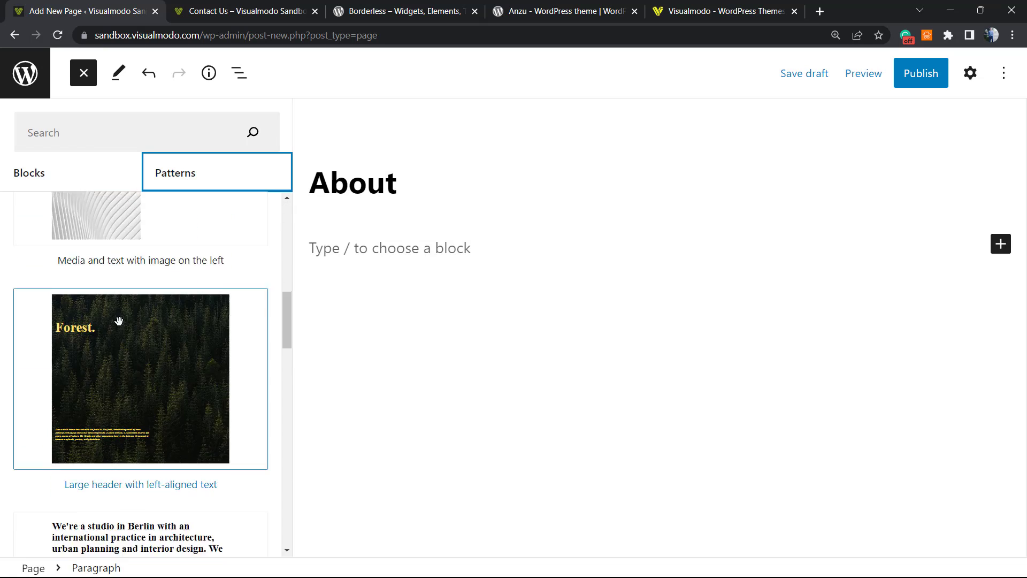
scroll(117, 320, down, 8)
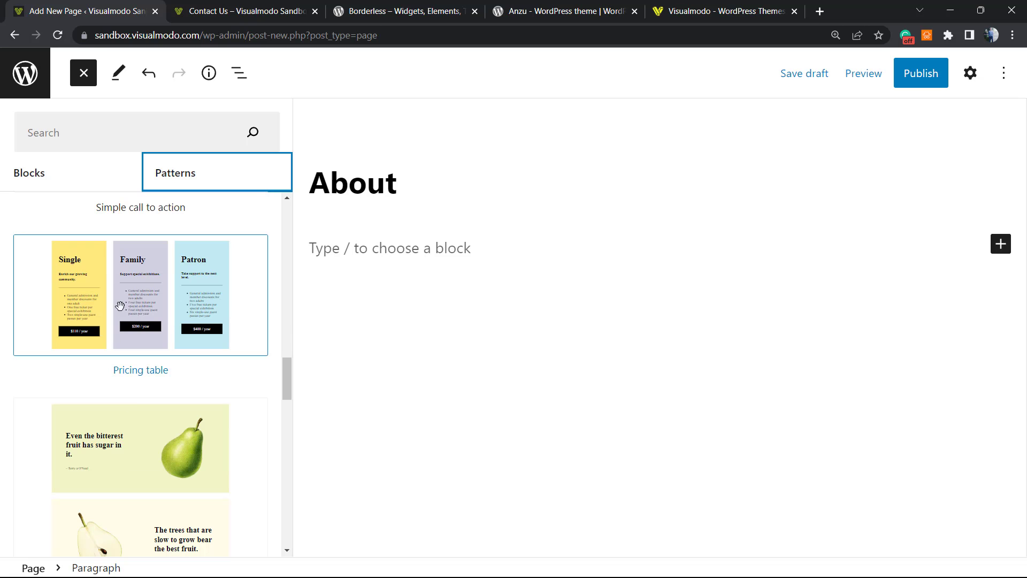
click(120, 306)
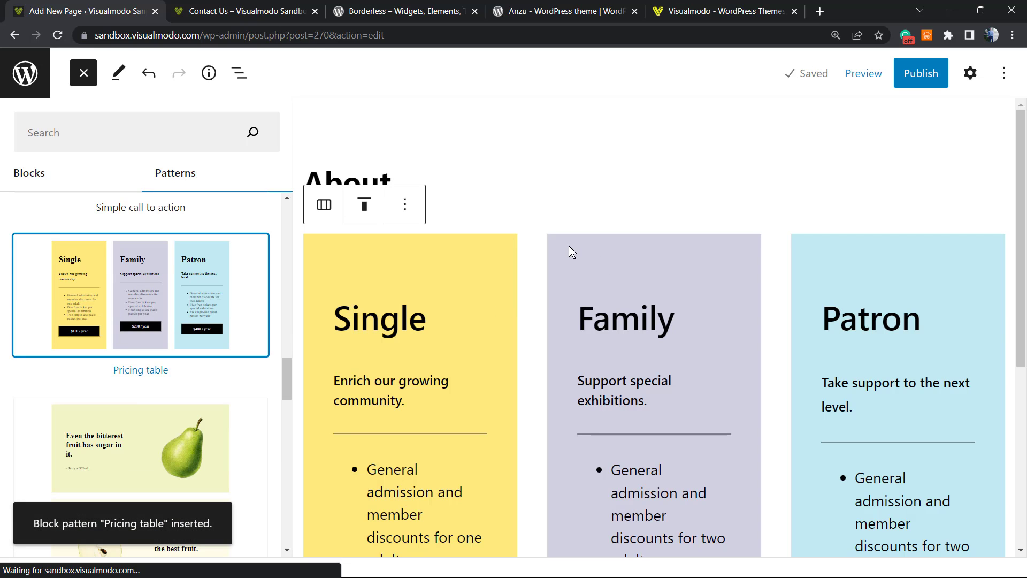
Change the Family column's guest-pass item from 'Four' to 4
scroll(571, 243, down, 5)
scroll(539, 248, up, 5)
click(525, 179)
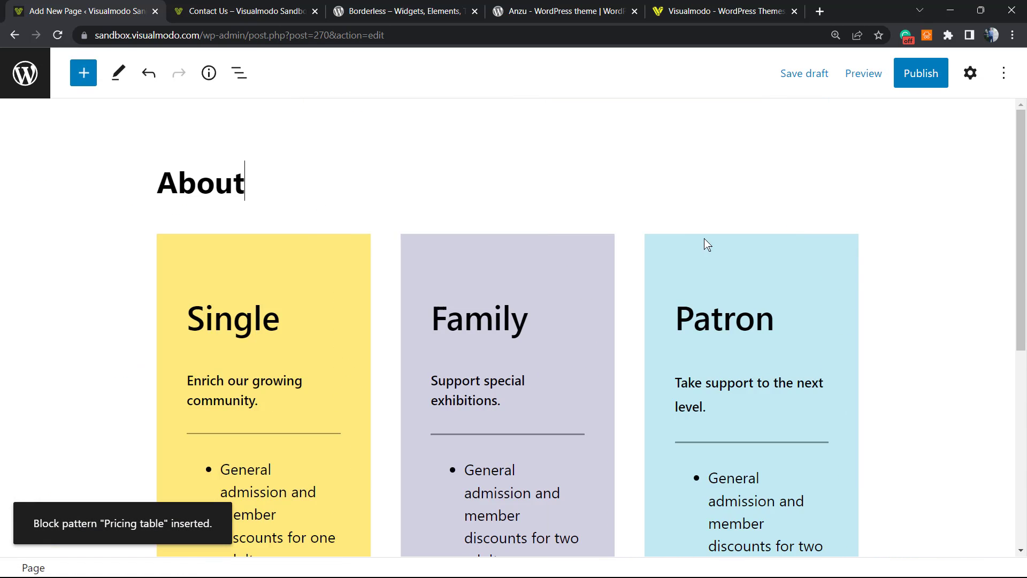
scroll(703, 243, down, 5)
scroll(503, 353, down, 1)
scroll(604, 348, up, 2)
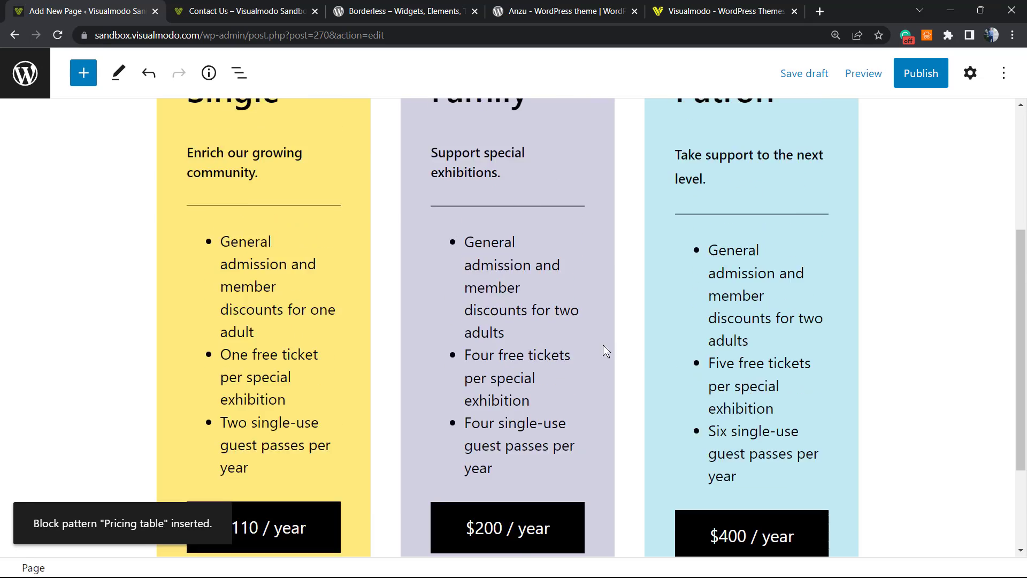
scroll(466, 362, down, 2)
click(497, 326)
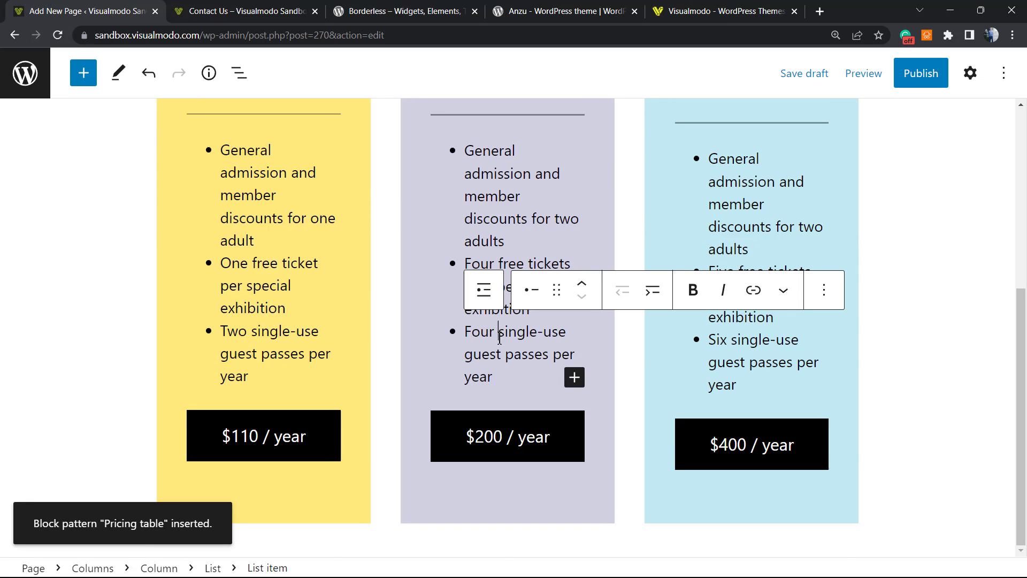
triple_click(499, 339)
click(471, 326)
double_click(485, 332)
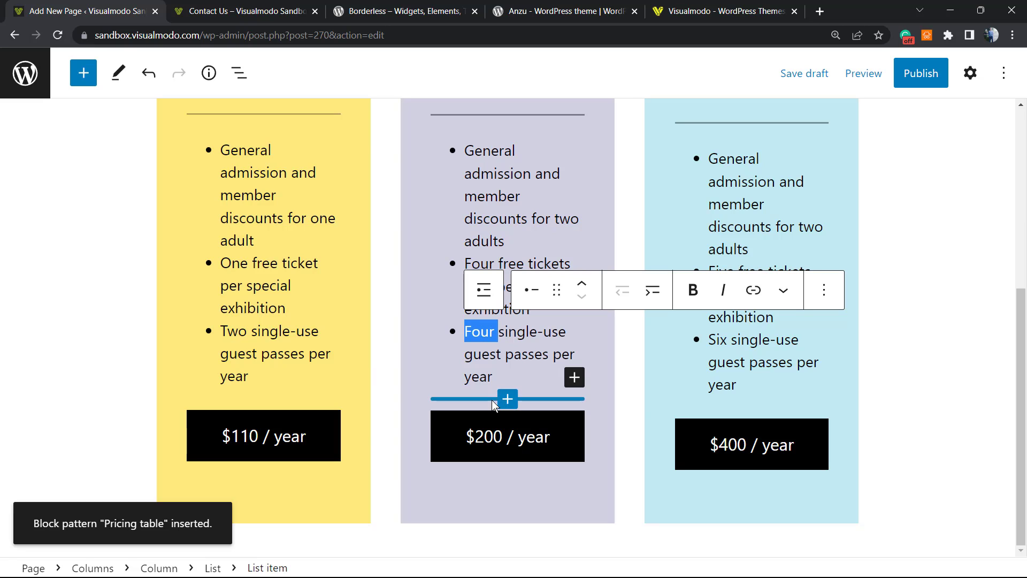
text(4)
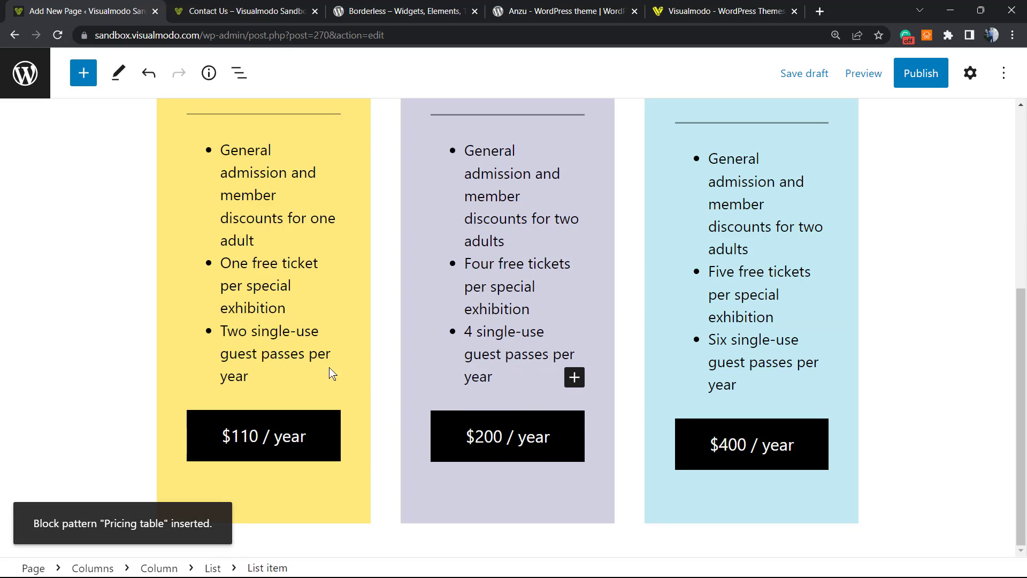
Replace 'Two' with 2 in the Single column and 'Six' with 6 in Patron
click(239, 330)
double_click(235, 330)
text(2)
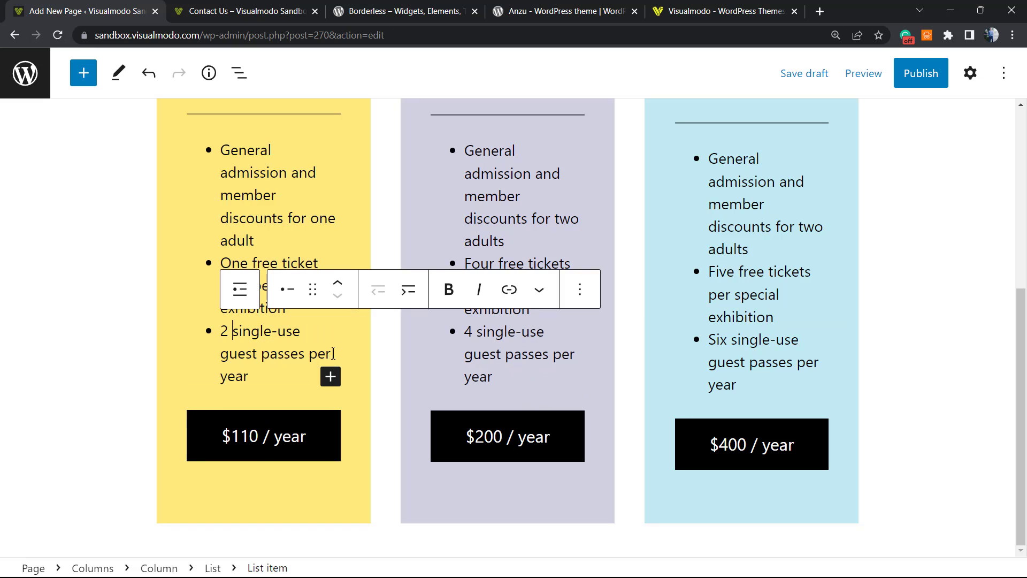
double_click(714, 338)
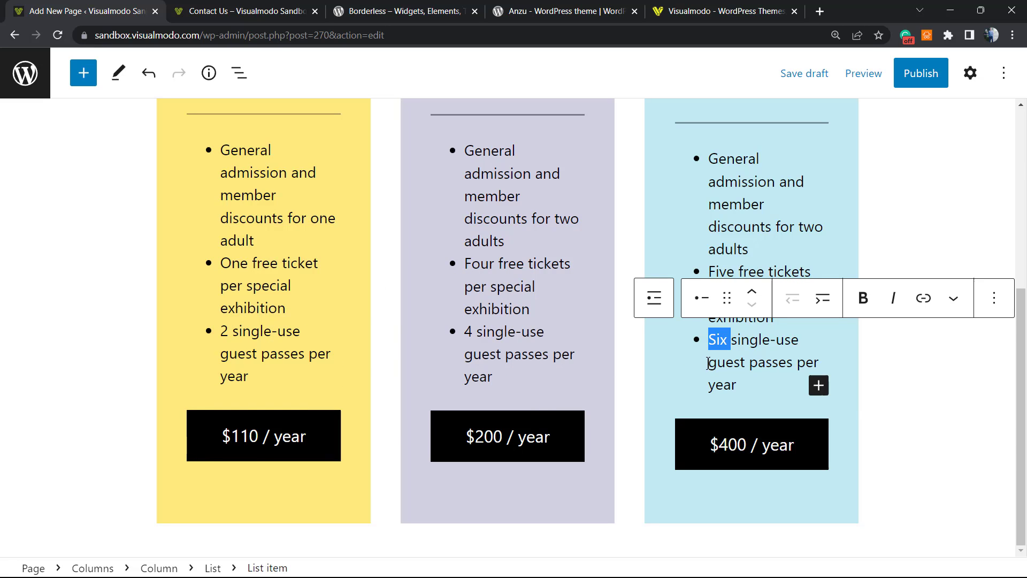
text(6)
scroll(489, 307, up, 5)
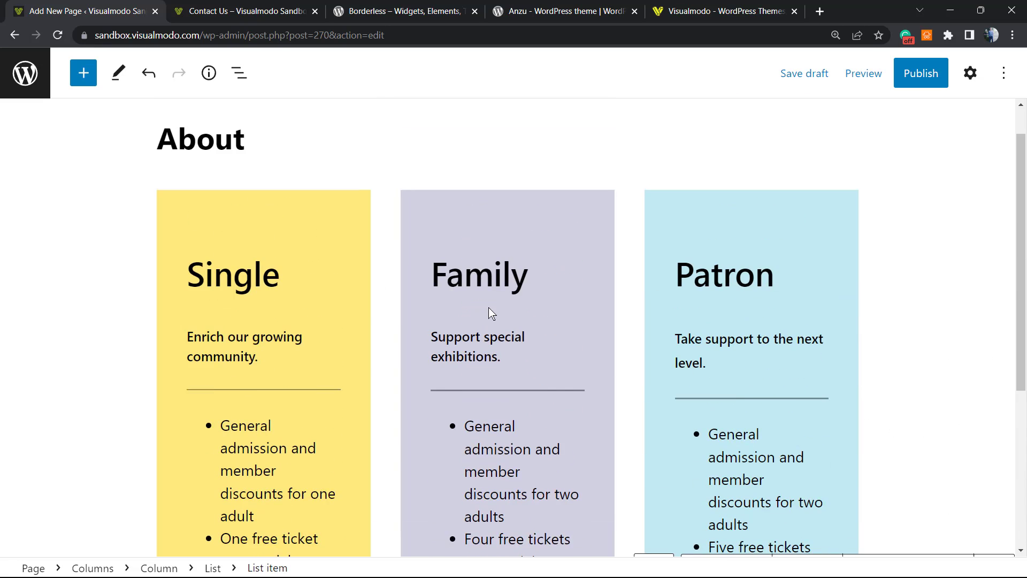
scroll(488, 307, up, 1)
click(499, 242)
scroll(496, 246, down, 3)
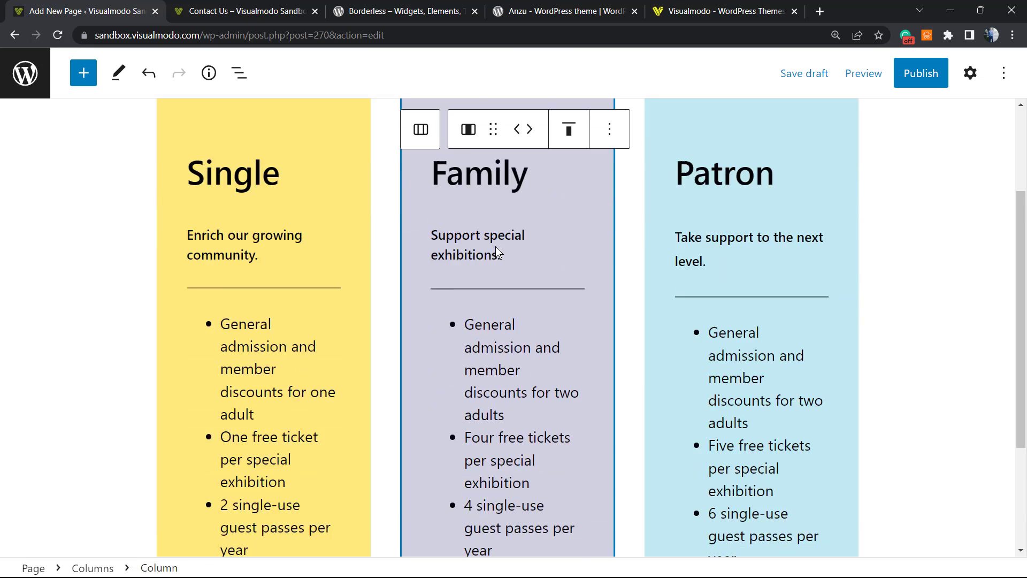
scroll(495, 246, down, 3)
scroll(865, 136, up, 5)
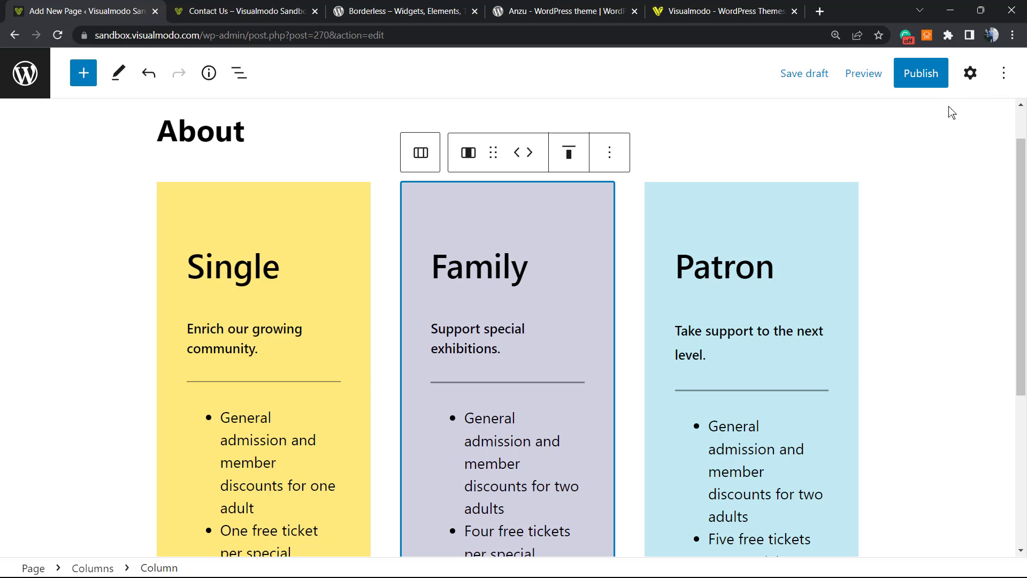
Give the Family column a Cyan bluish gray (ABB8C3) background after trying red, amber and black
click(969, 75)
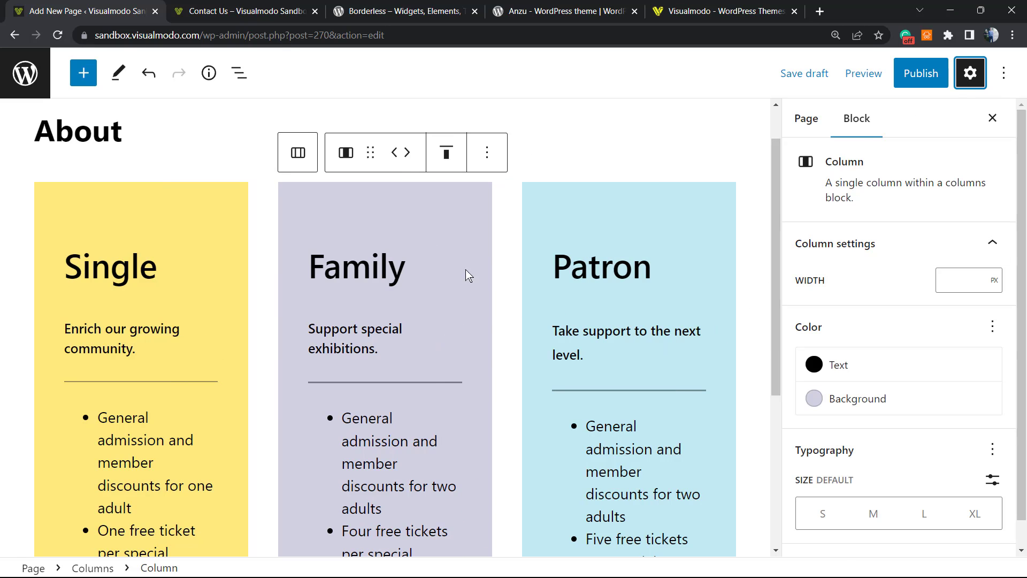
click(421, 199)
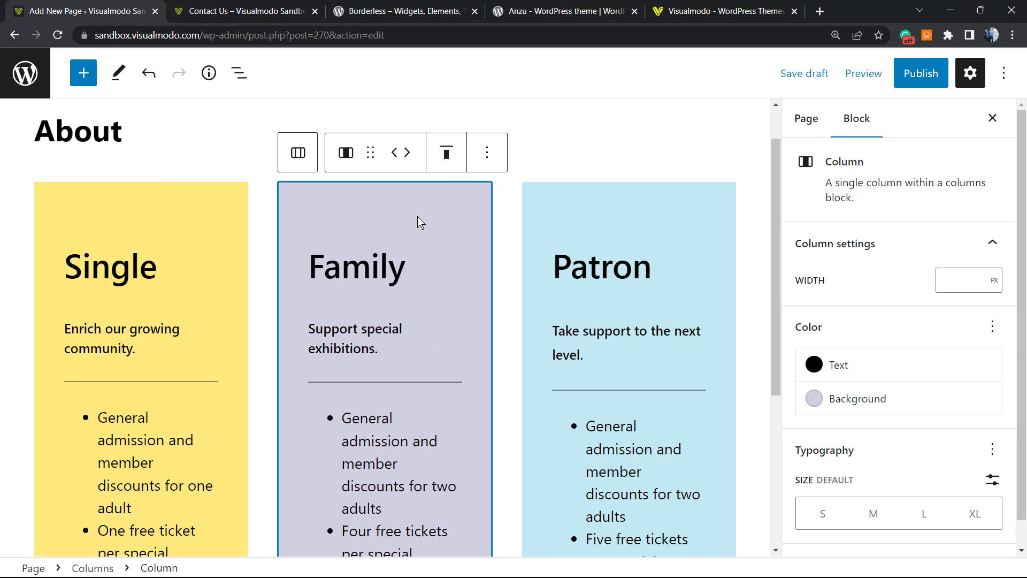
click(852, 399)
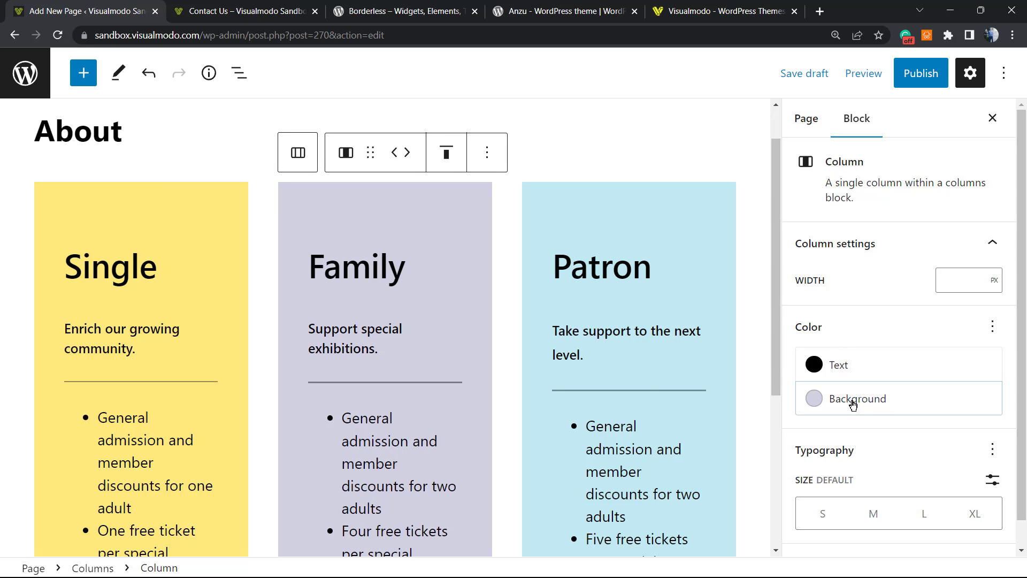
click(707, 356)
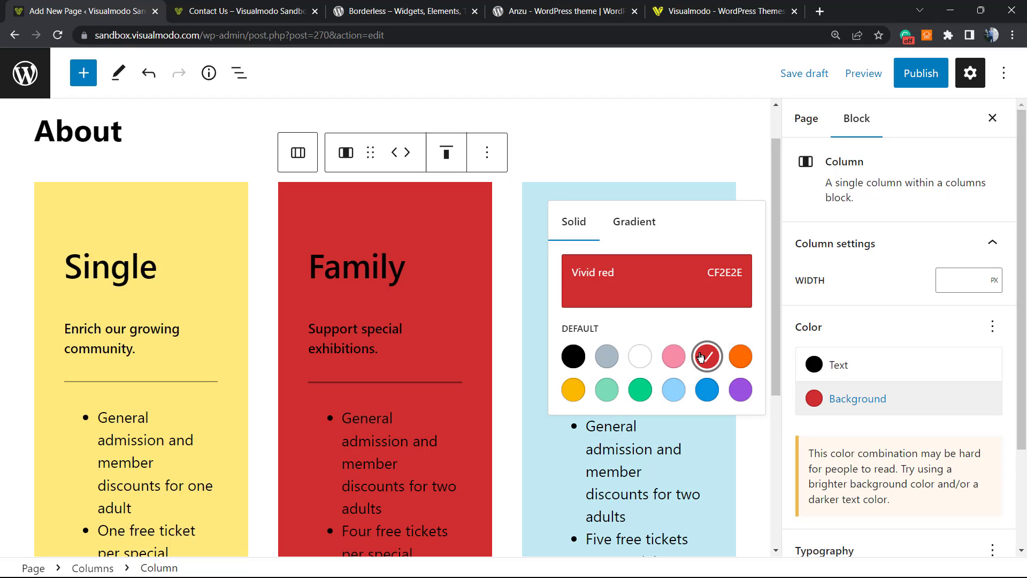
click(607, 356)
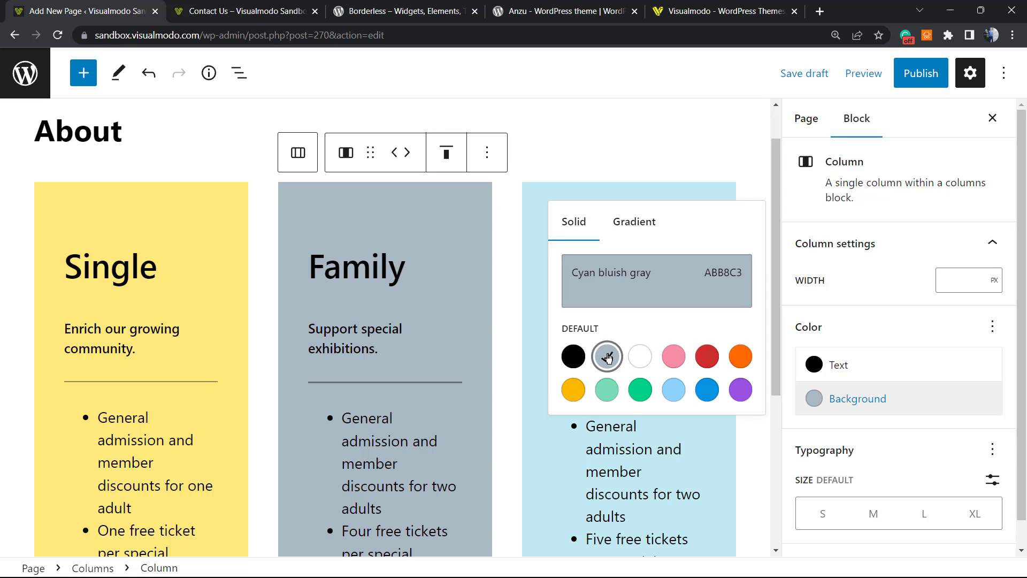
click(573, 389)
click(572, 357)
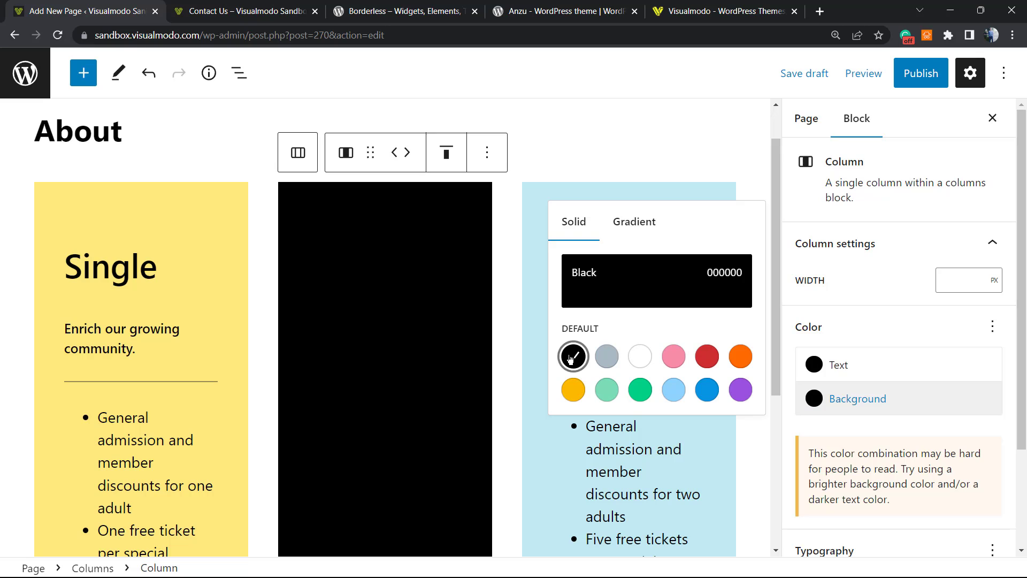
click(607, 356)
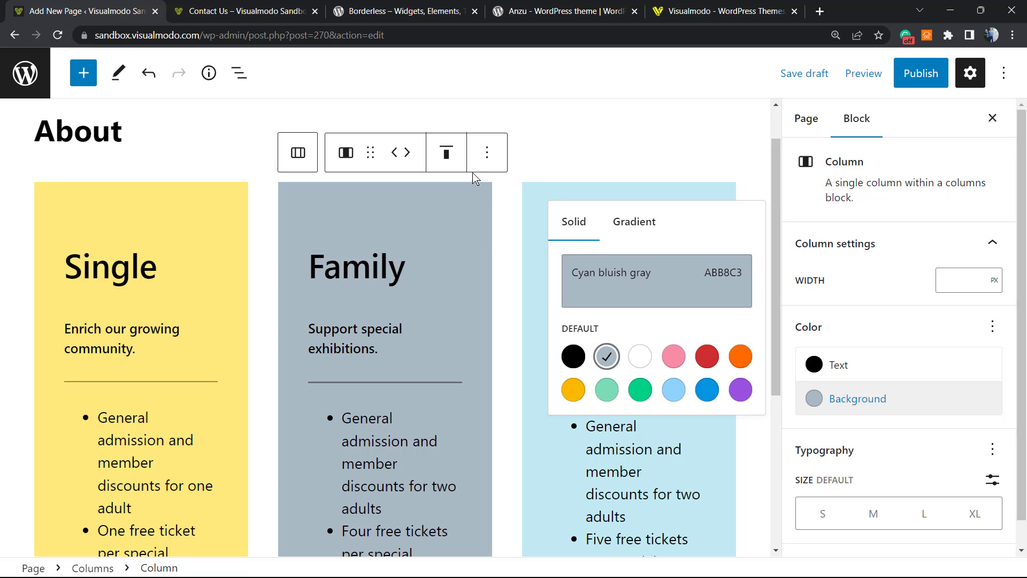
click(549, 135)
Publish the About page through the pre-publish panel
scroll(525, 214, down, 6)
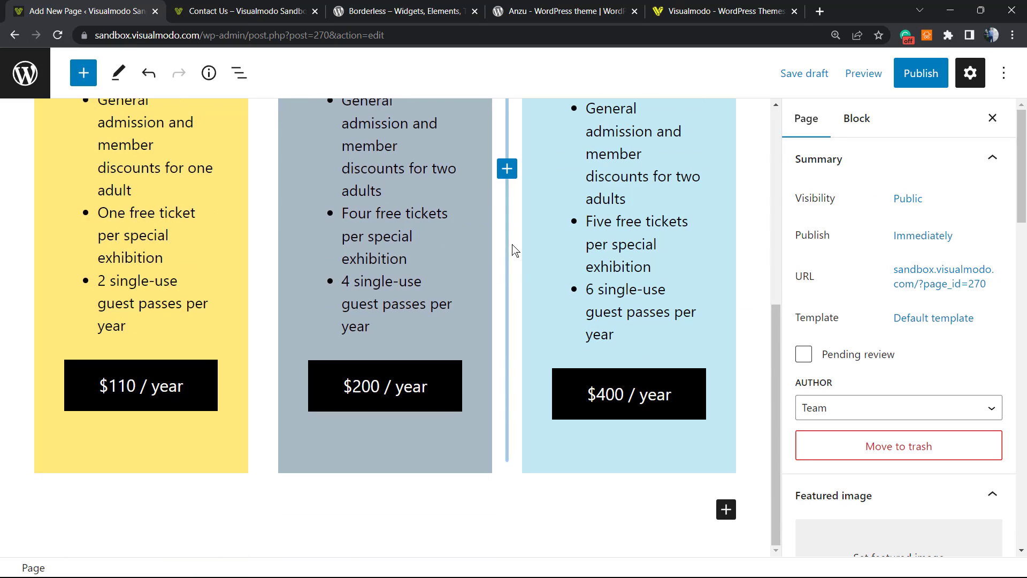
scroll(522, 257, up, 7)
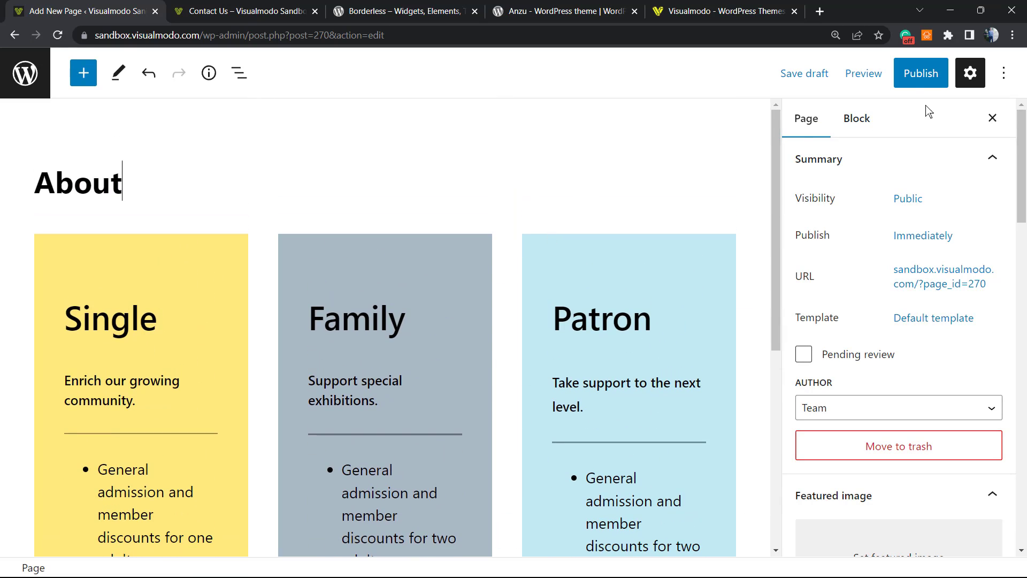
click(902, 76)
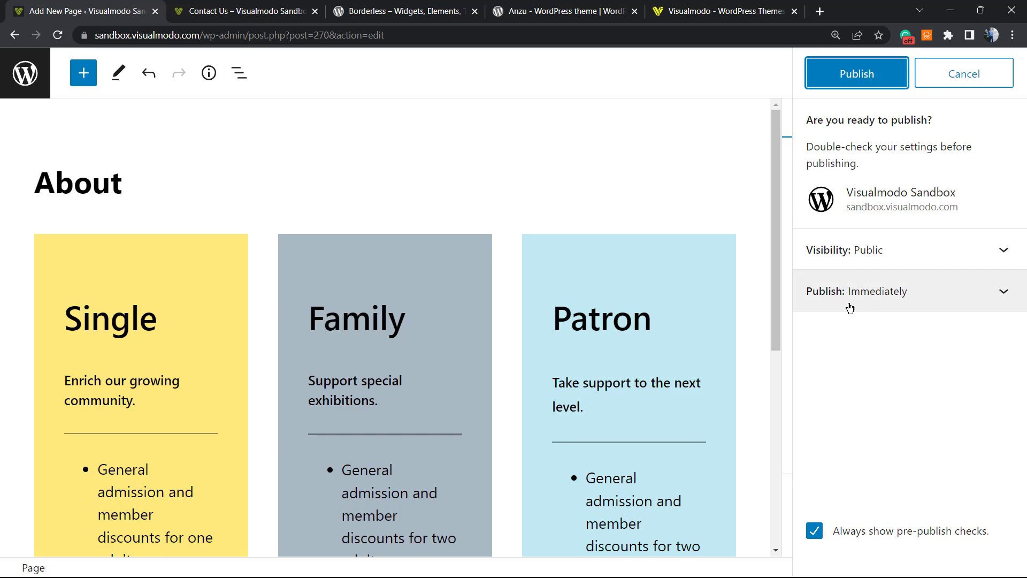
click(852, 75)
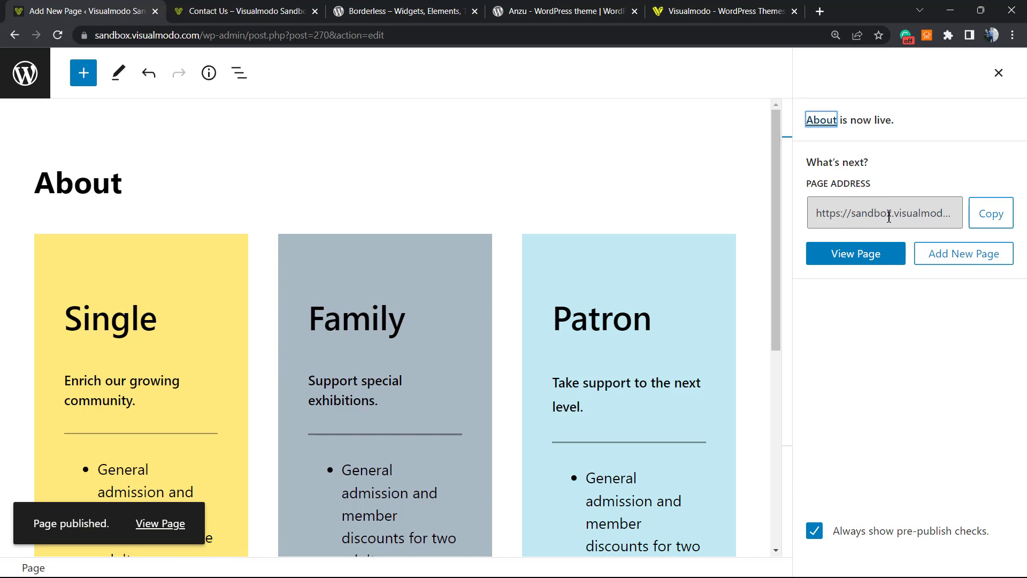
Reload the Contact Us tab, then leave the editor for the Pages list, now 17 pages
click(268, 6)
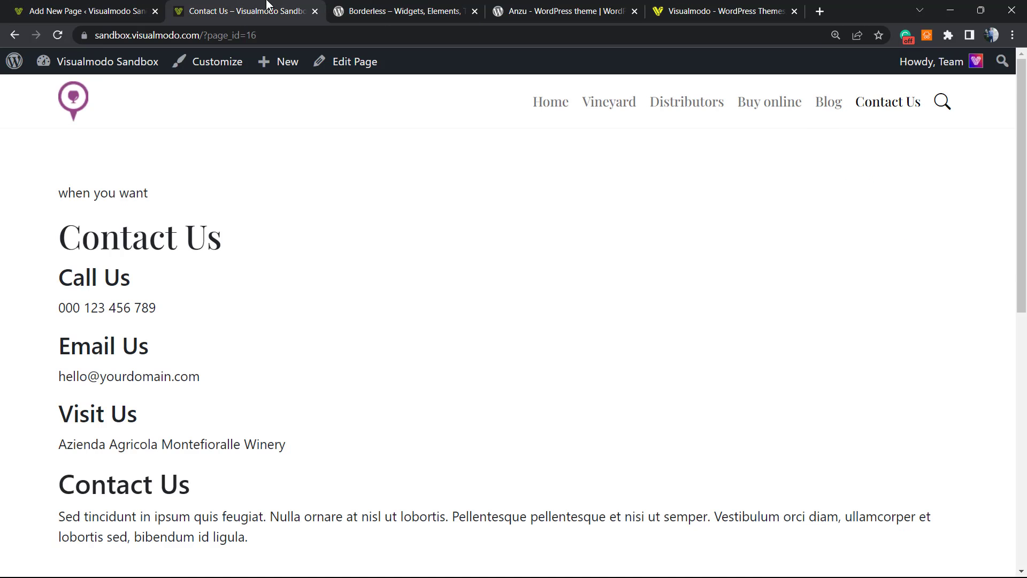
key(F5)
click(144, 9)
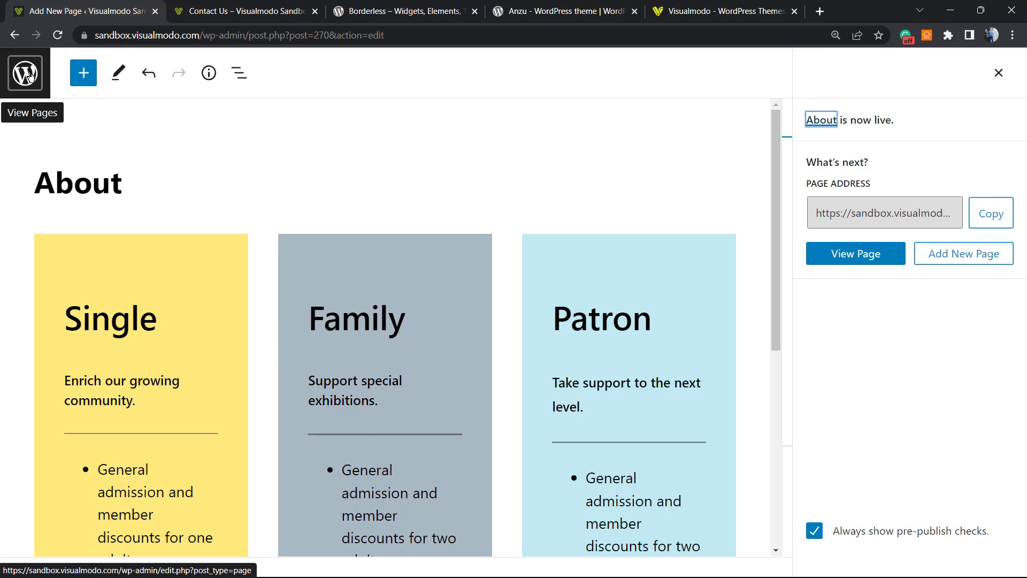
click(30, 75)
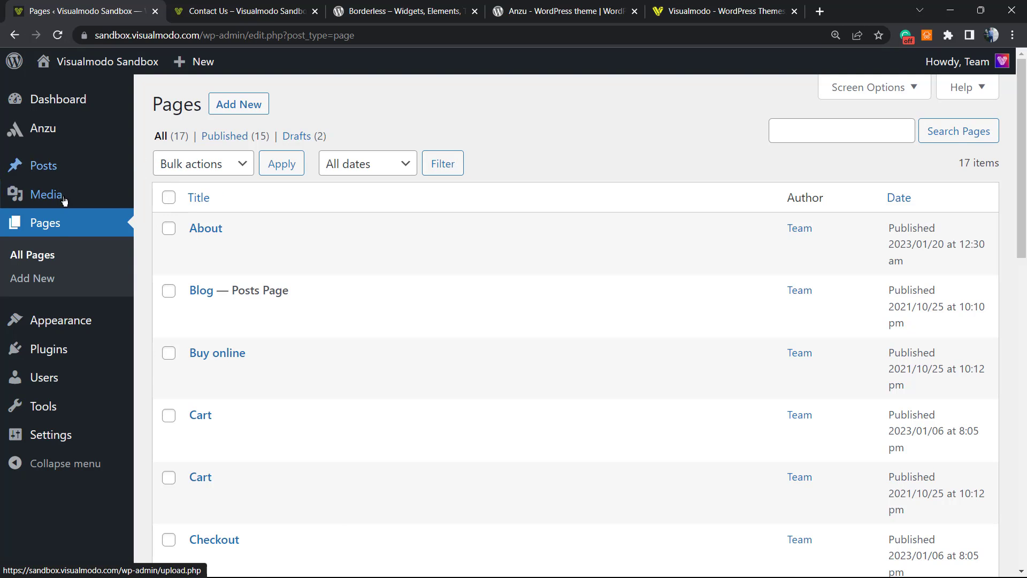
mouse_move(66, 317)
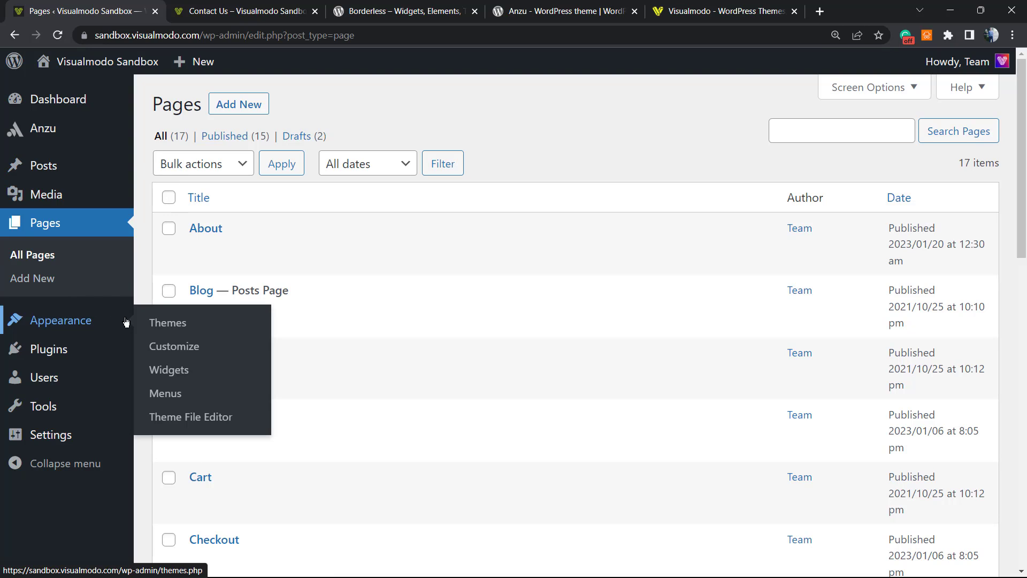
Add the About page to the Main menu under Appearance > Menus
click(175, 395)
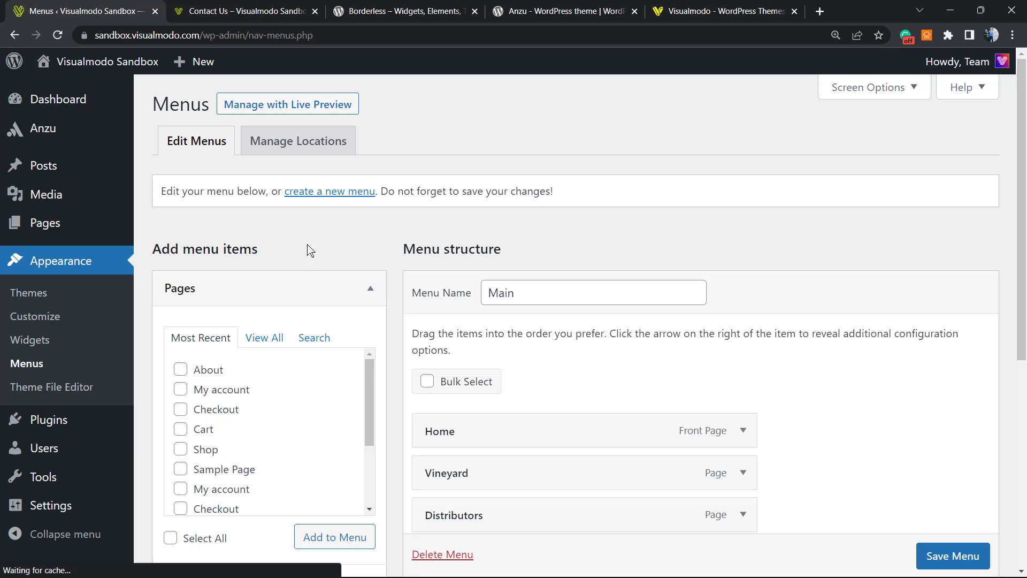
scroll(357, 252, down, 2)
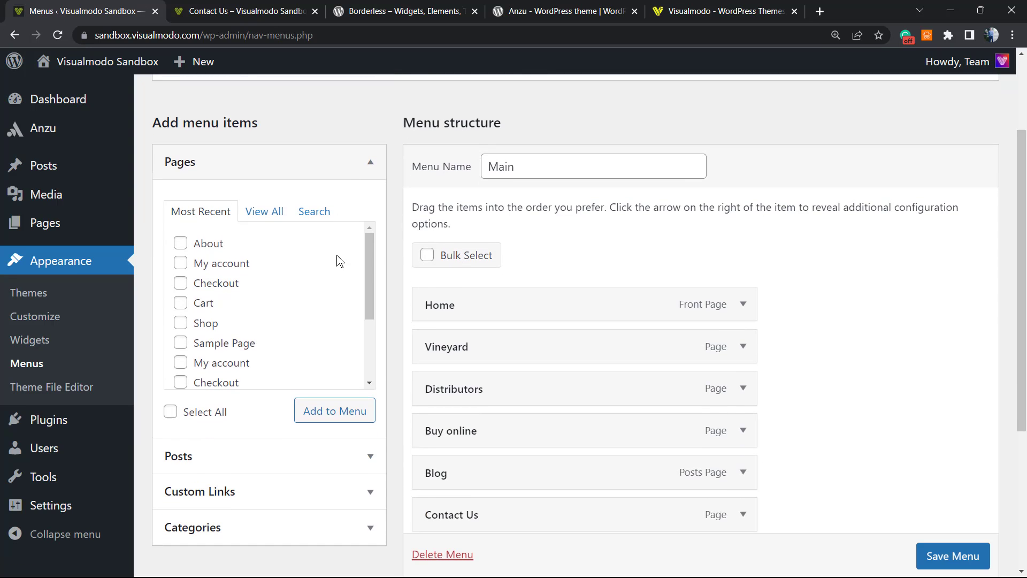
scroll(337, 259, down, 2)
scroll(504, 348, down, 2)
scroll(469, 286, up, 3)
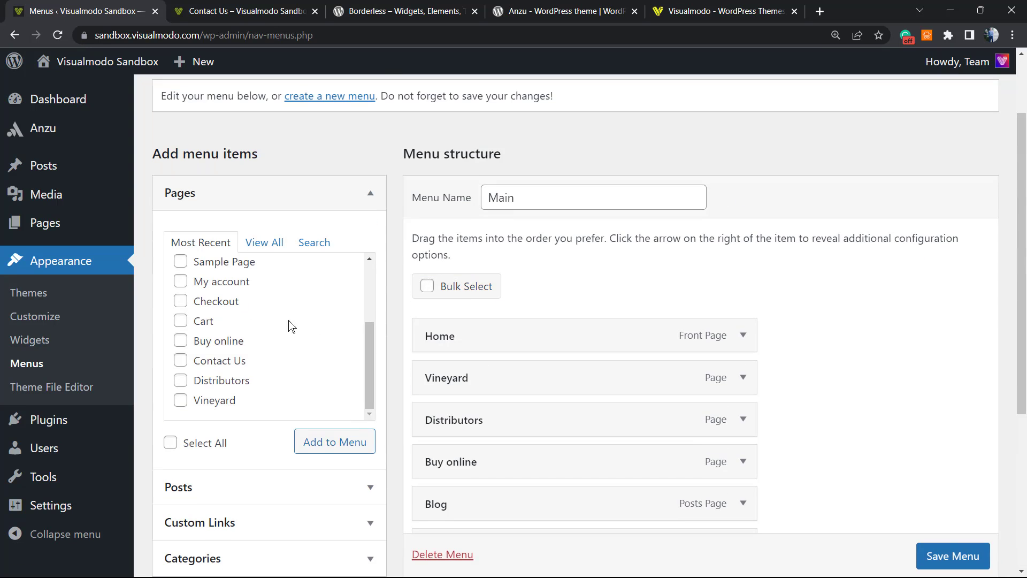
scroll(217, 329, up, 3)
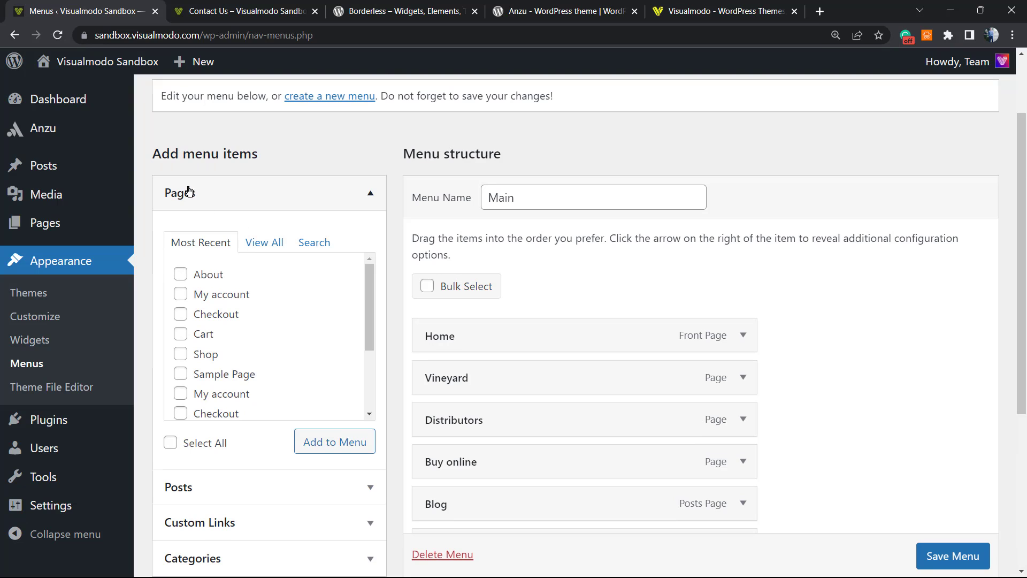
click(214, 194)
click(220, 195)
click(210, 276)
click(329, 436)
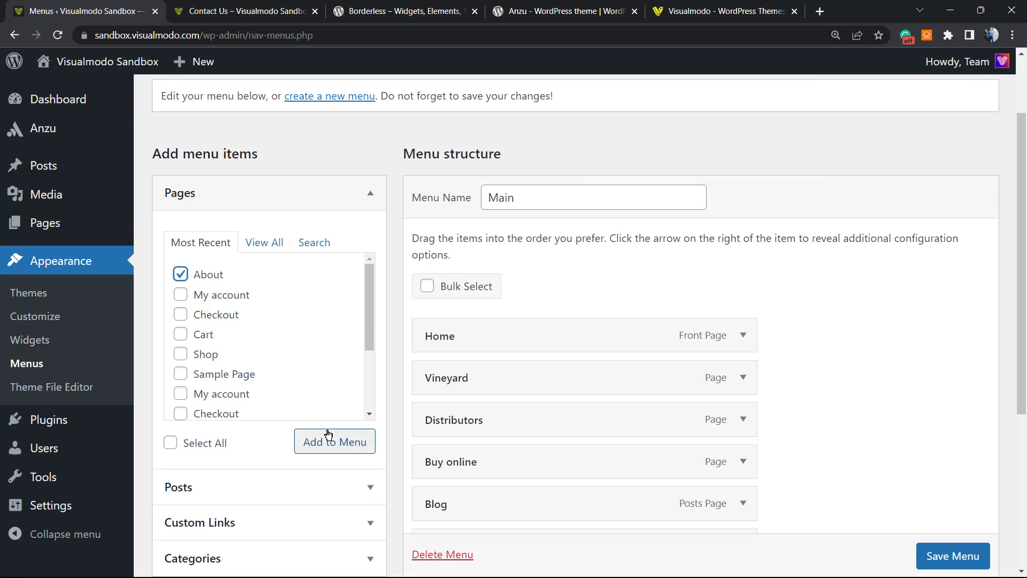
Move About to a top-level spot right after Home and save the Main menu
scroll(544, 423, down, 2)
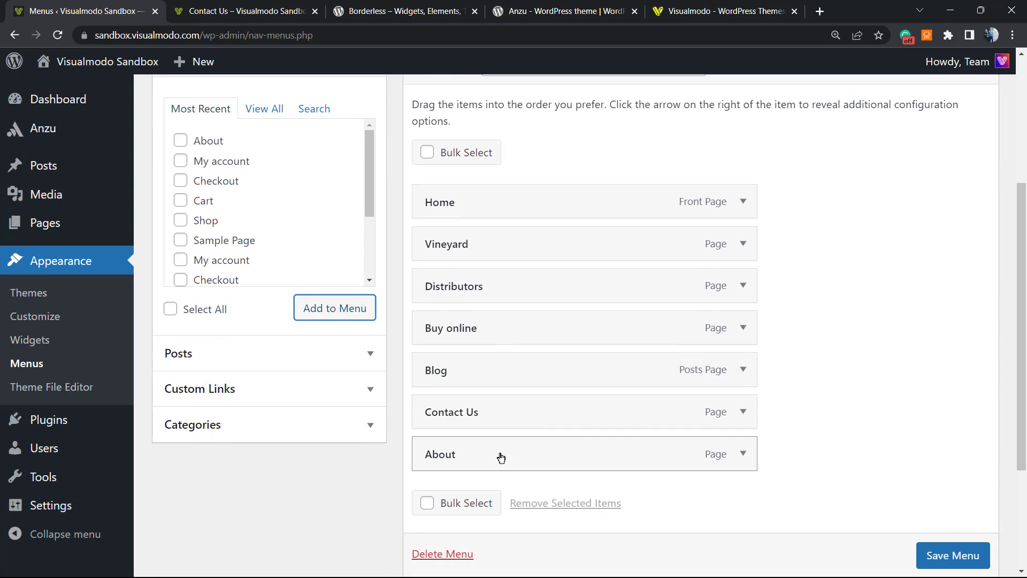
drag(500, 456, 542, 246)
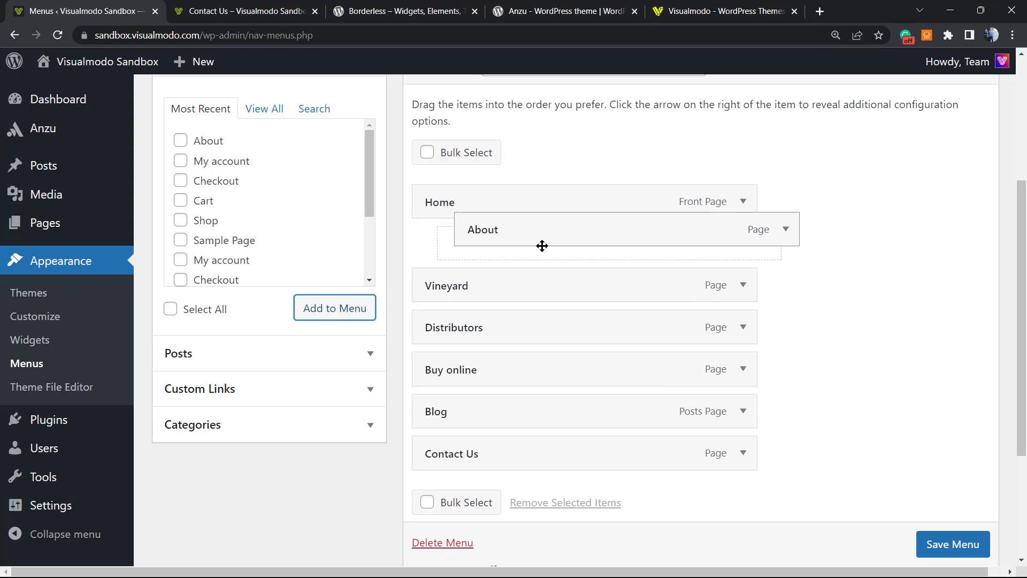
drag(542, 245, 502, 257)
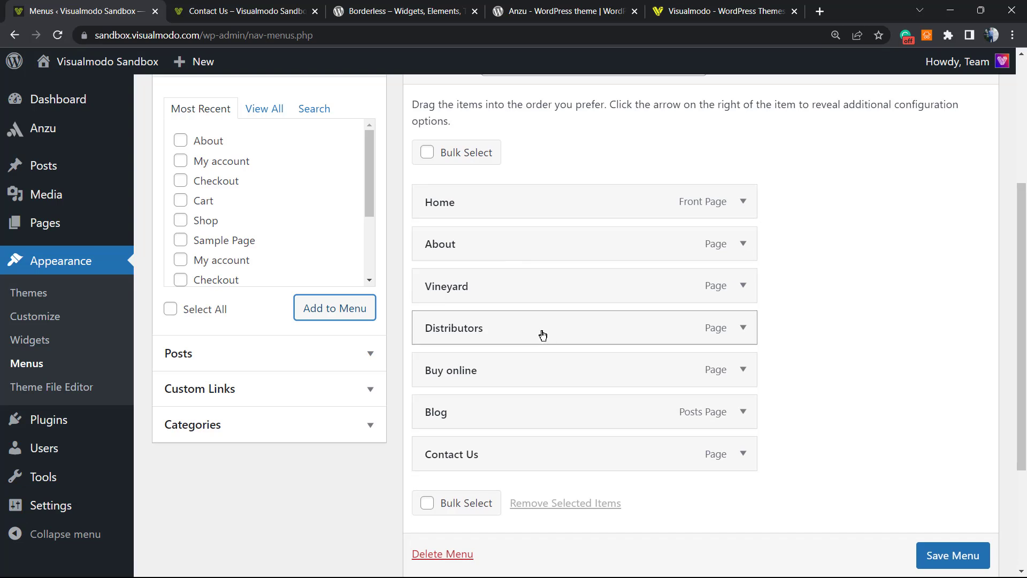
scroll(541, 334, down, 3)
click(921, 497)
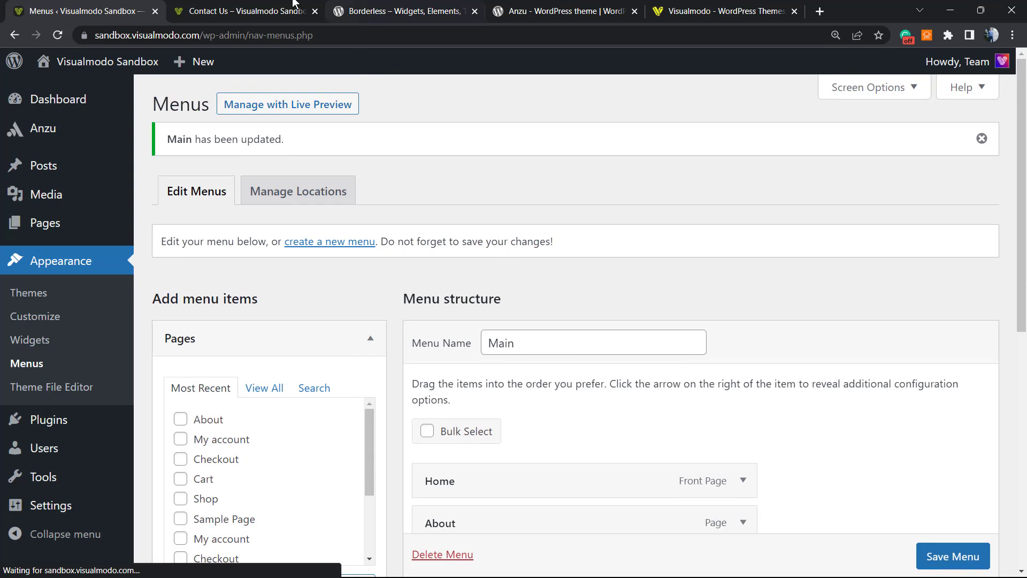
Reload the live site, open About from the header menu, then return to the Menus tab
click(238, 16)
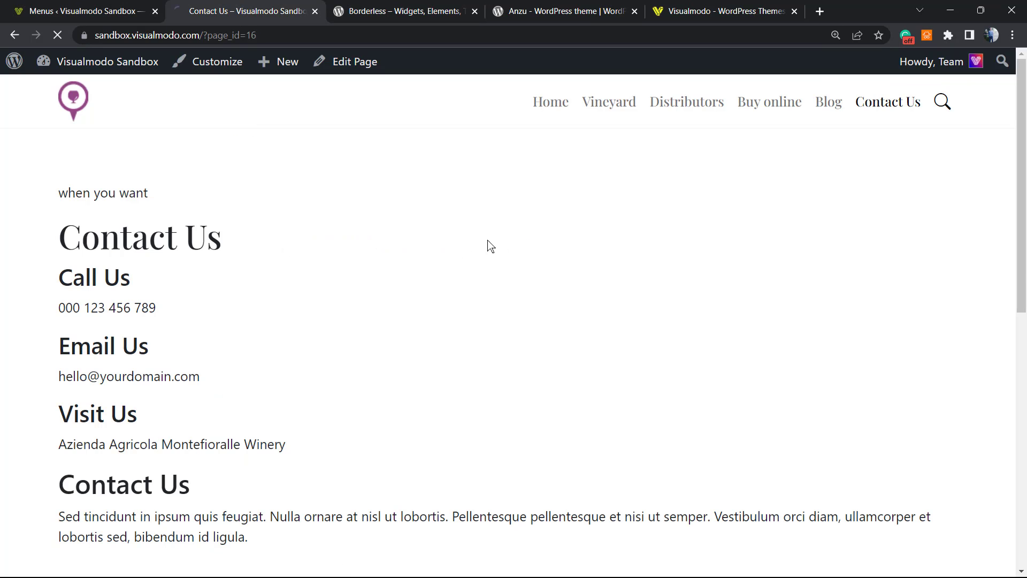
key(F5)
click(547, 107)
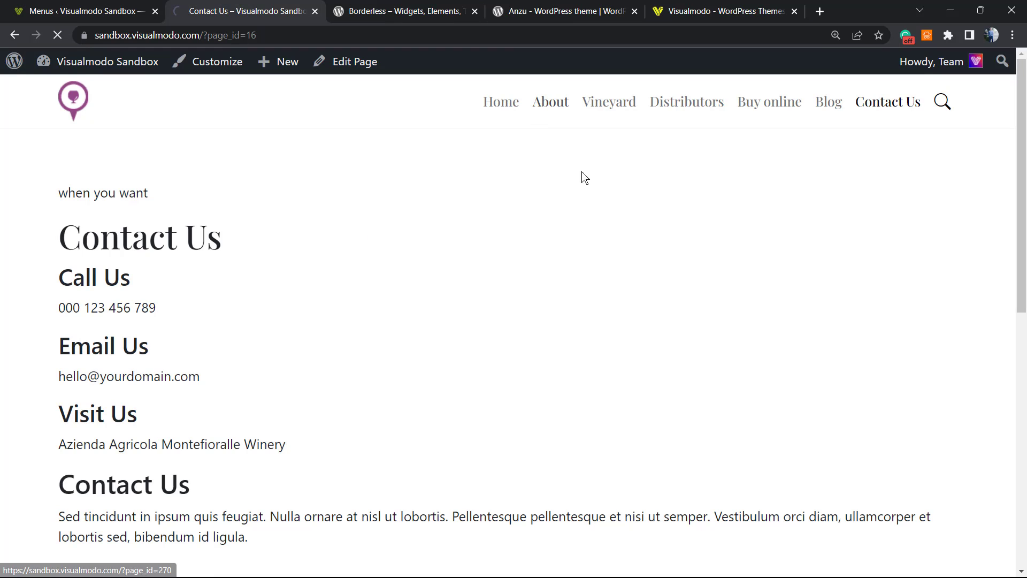
scroll(348, 289, down, 3)
scroll(335, 310, up, 3)
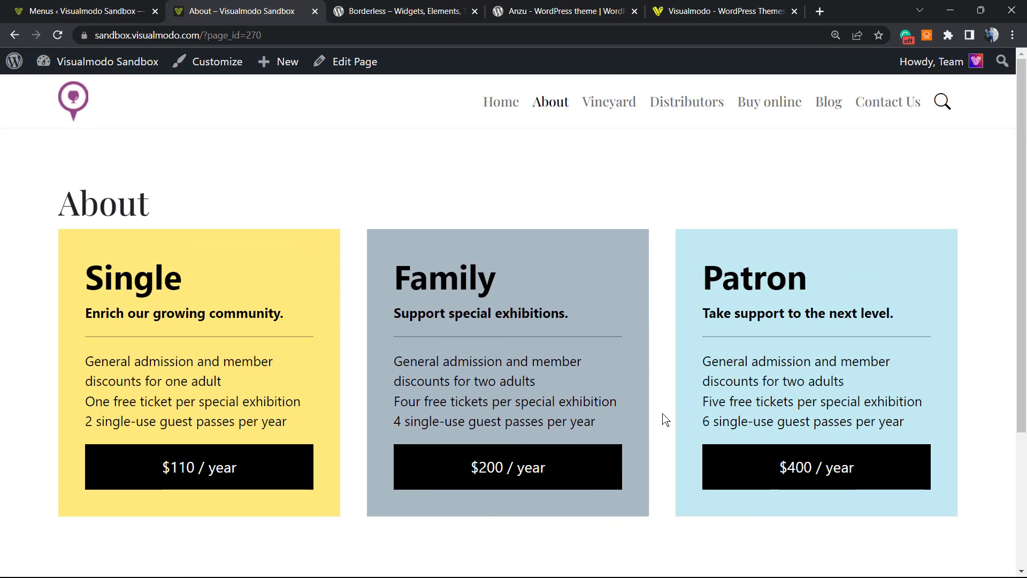
scroll(663, 419, down, 3)
scroll(667, 401, up, 3)
click(128, 10)
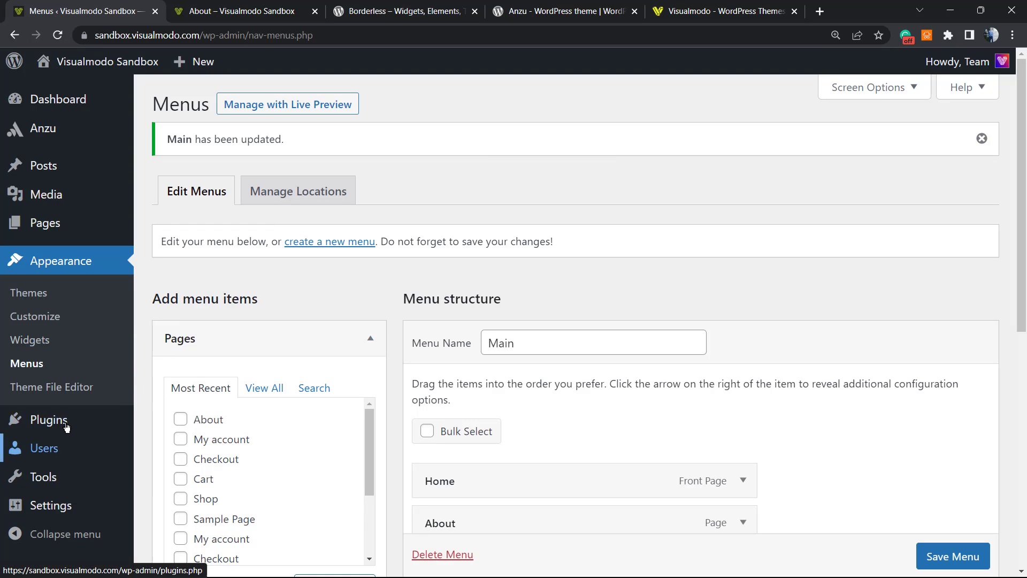
Search the Add Plugins directory for 'elementor' to find Elementor Website Builder
mouse_move(65, 424)
click(188, 442)
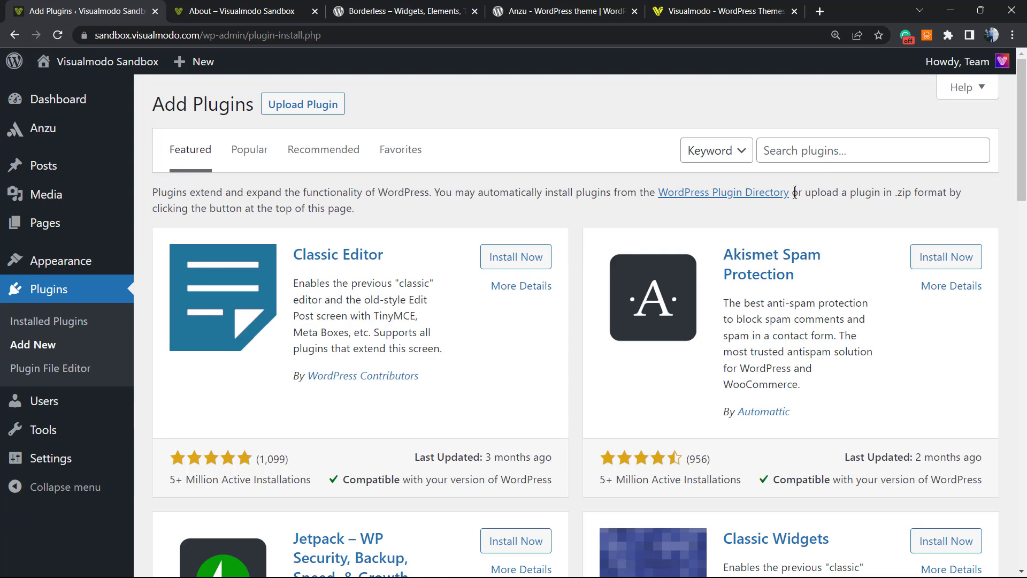
scroll(642, 271, down, 15)
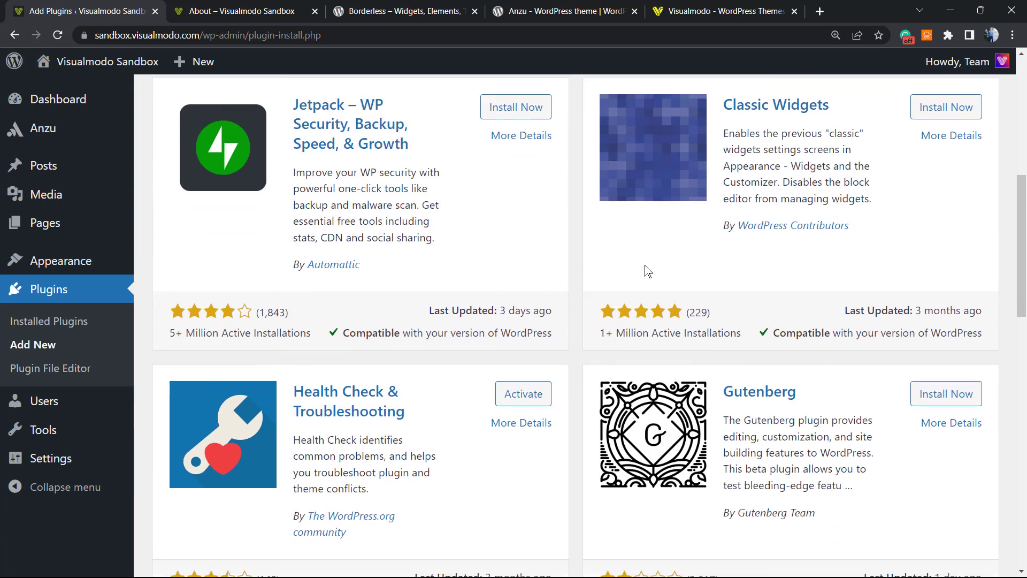
scroll(641, 266, down, 6)
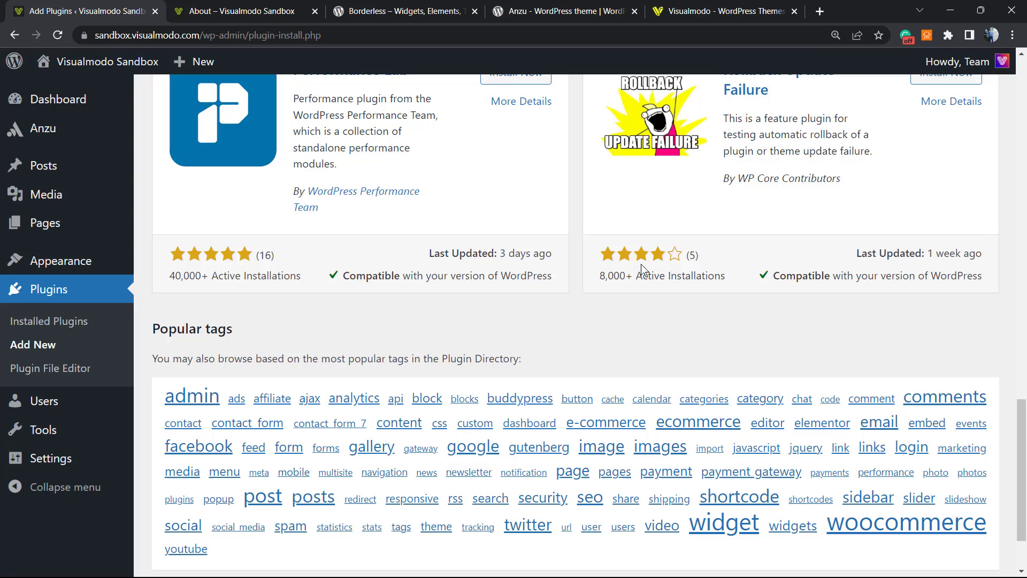
scroll(642, 268, up, 20)
scroll(816, 160, up, 2)
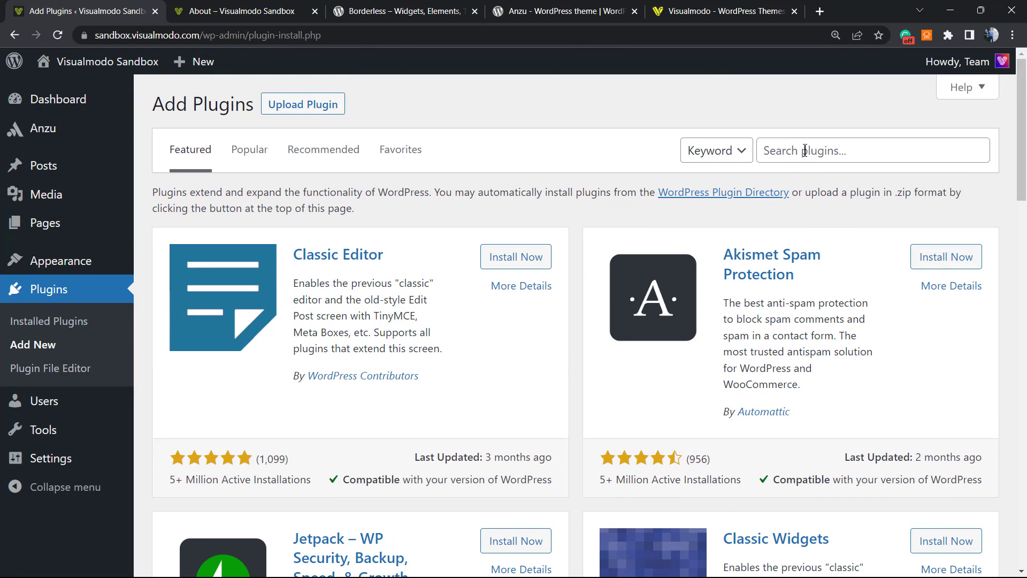
click(805, 151)
text(ele)
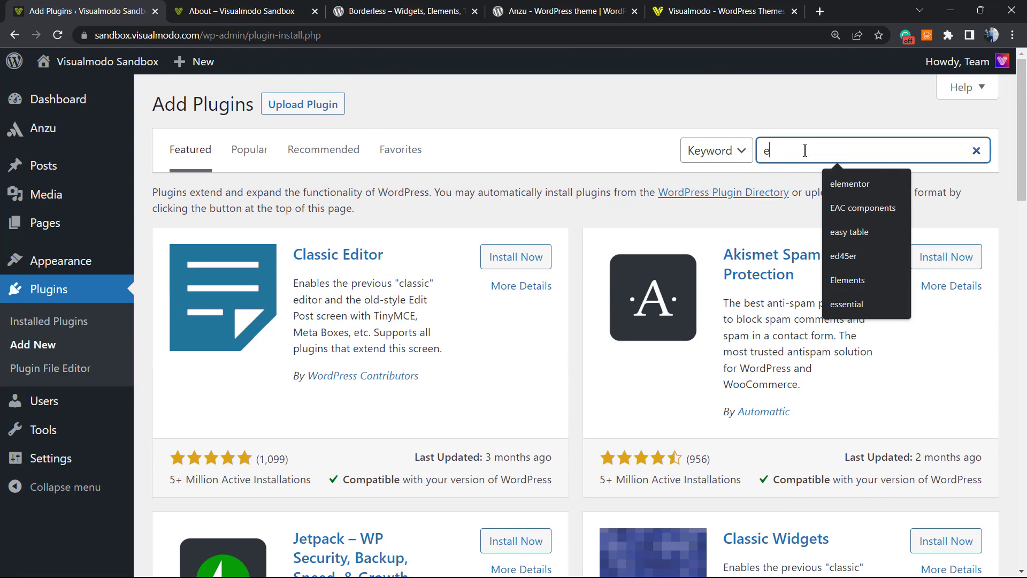
text(mentor)
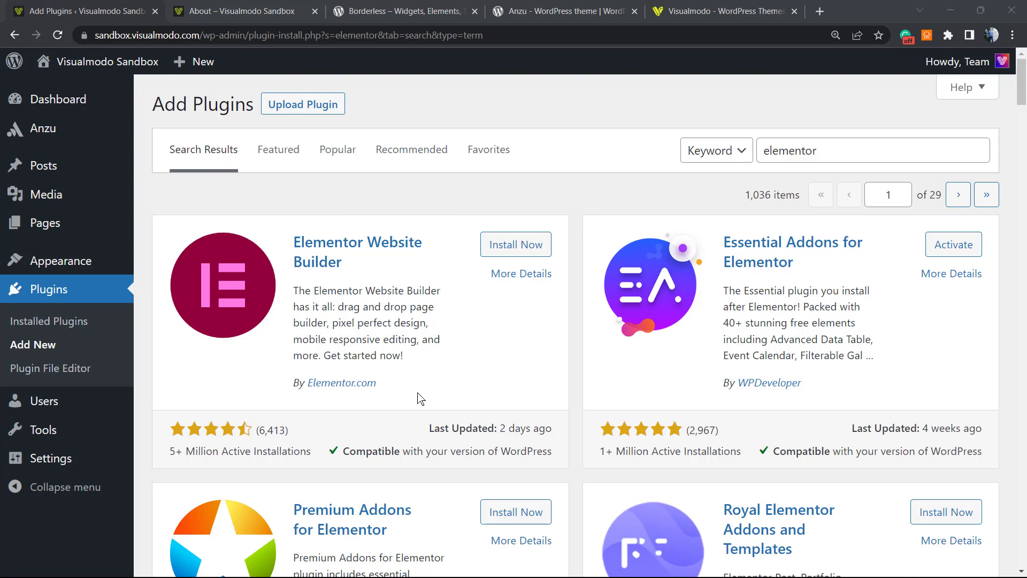
Install and activate Elementor Website Builder, confirming the 'Plugin activated' notice
drag(379, 383, 358, 372)
click(358, 373)
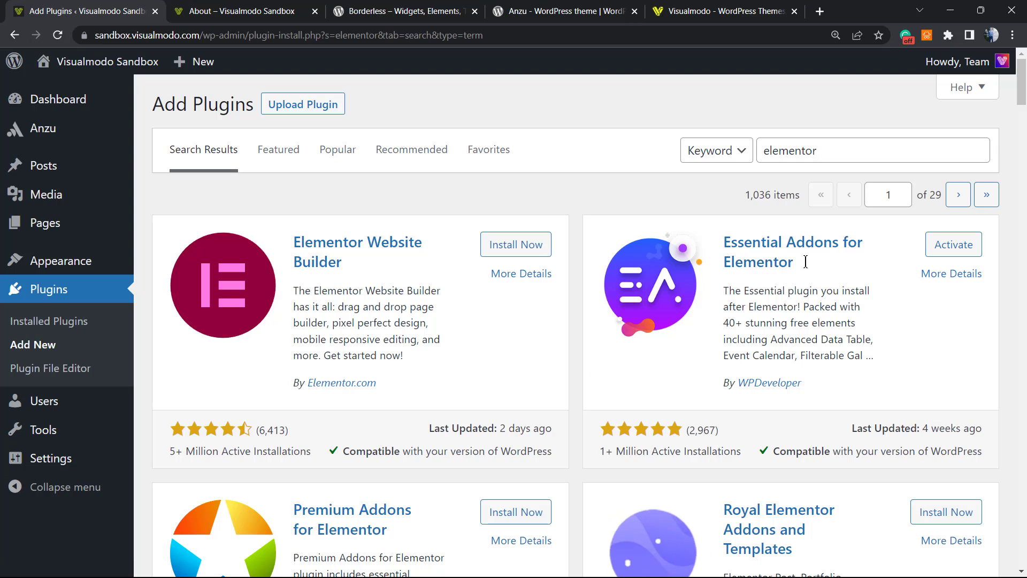
scroll(704, 332, down, 5)
scroll(479, 371, up, 5)
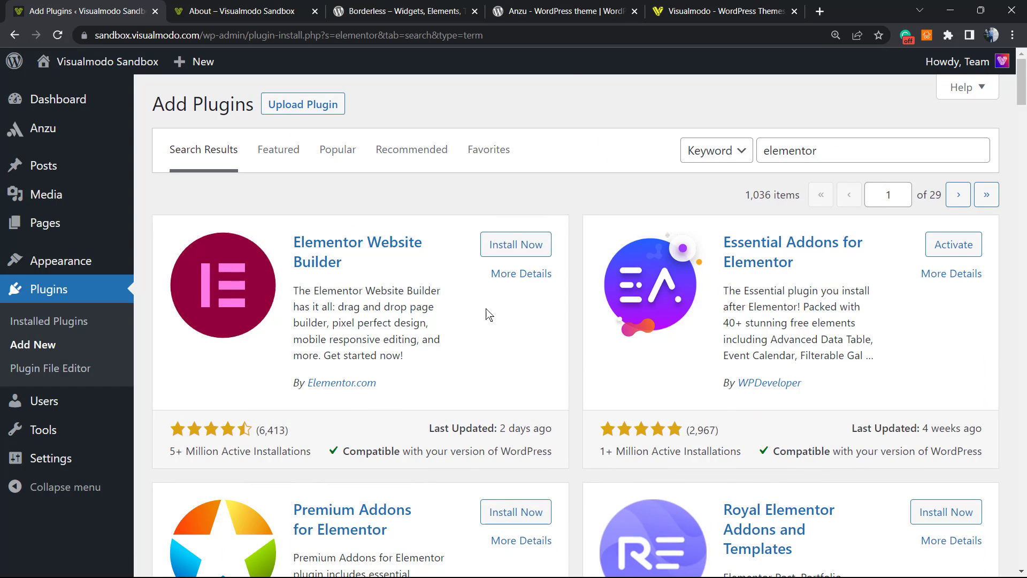
click(517, 241)
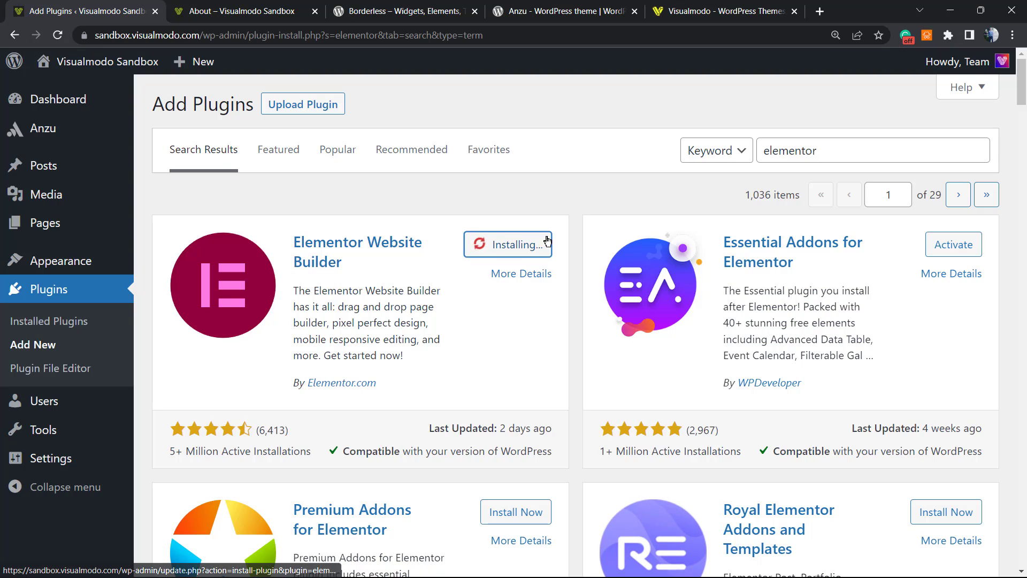
click(517, 246)
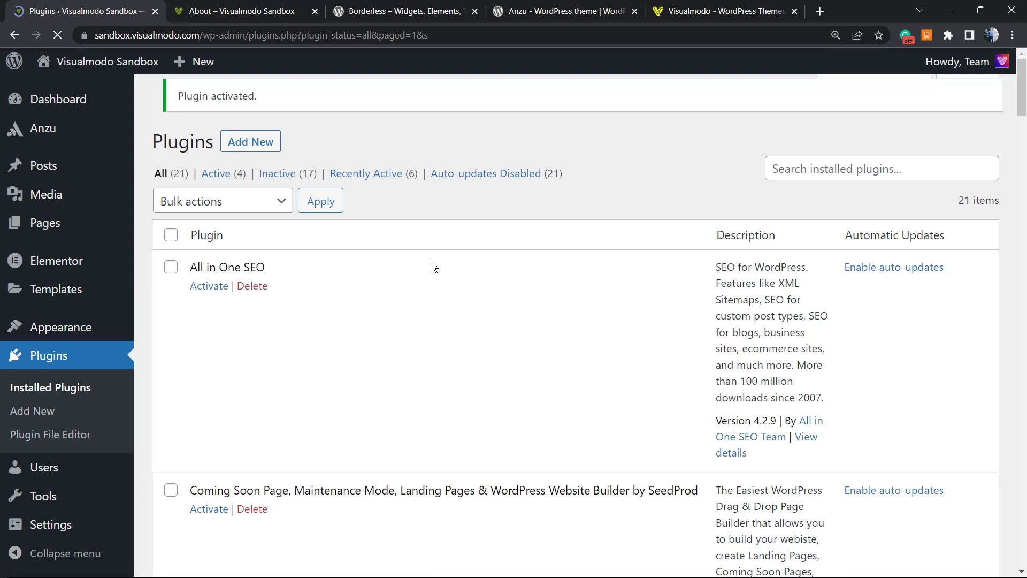
scroll(332, 289, down, 5)
scroll(326, 289, up, 5)
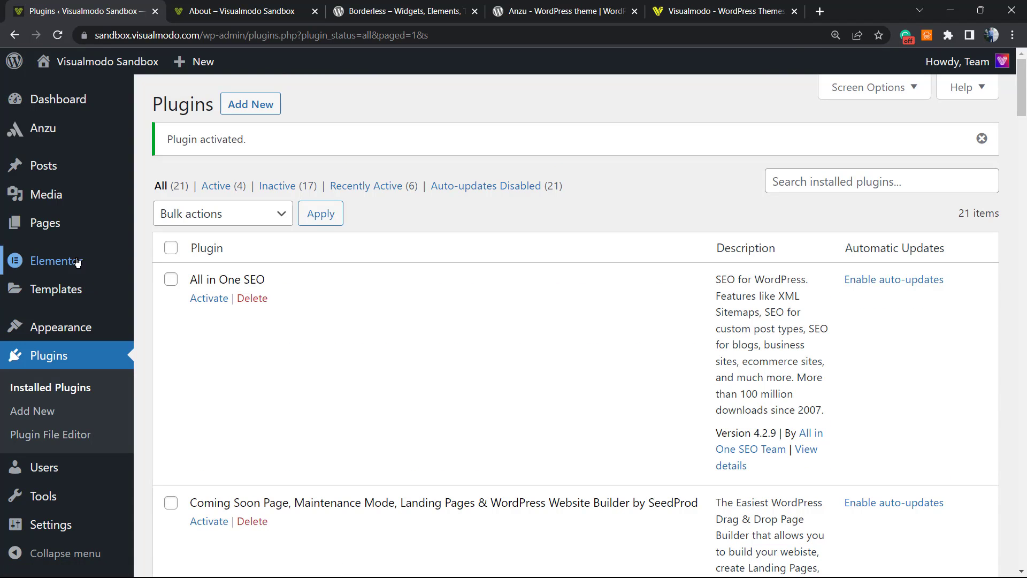
mouse_move(76, 294)
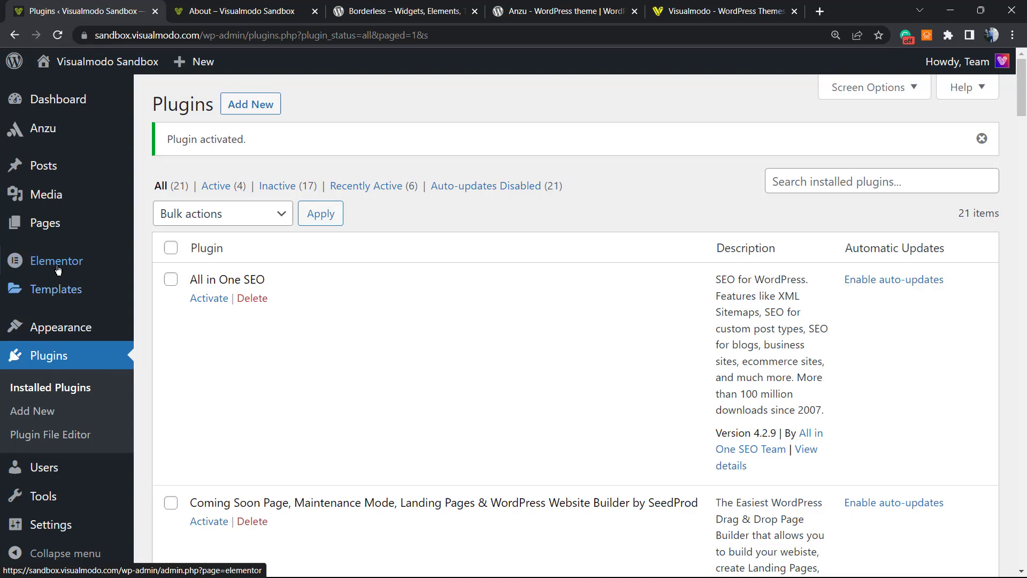
Create a new page and open it in Elementor as draft Elementor #273
mouse_move(130, 225)
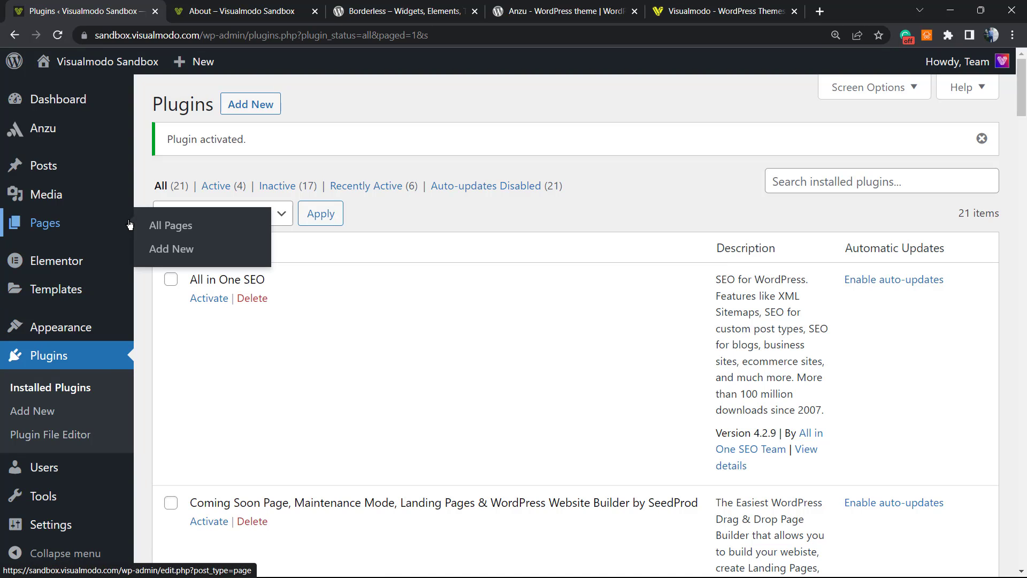
click(57, 219)
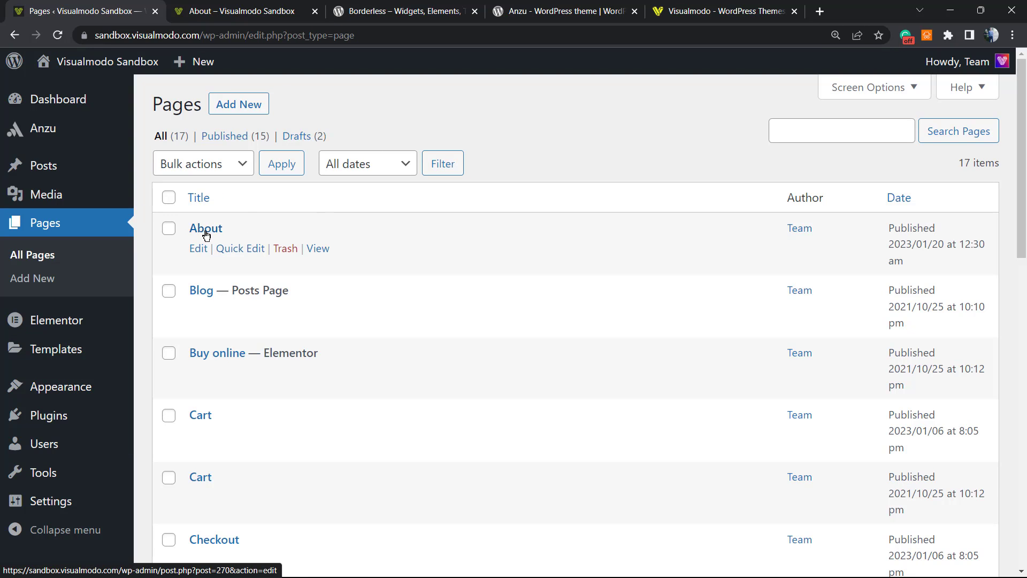
click(254, 103)
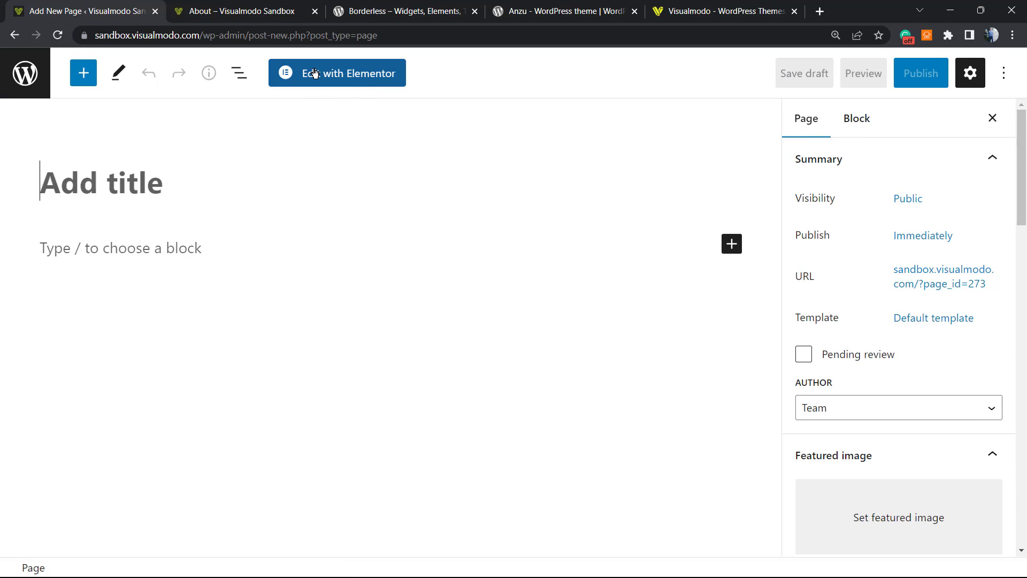
click(355, 83)
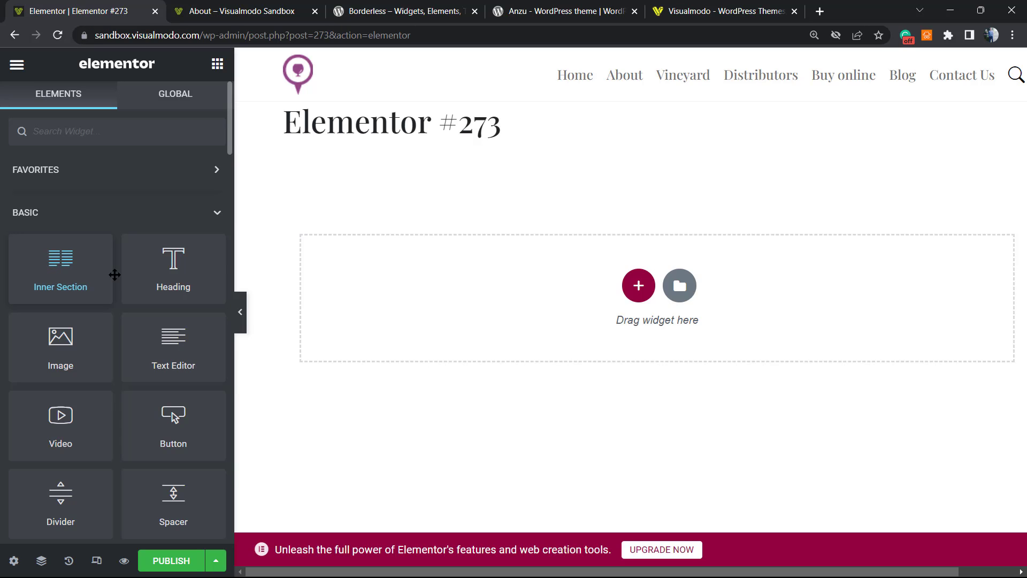
Add a two-column inner section with a Video widget in the left column
drag(115, 274, 559, 314)
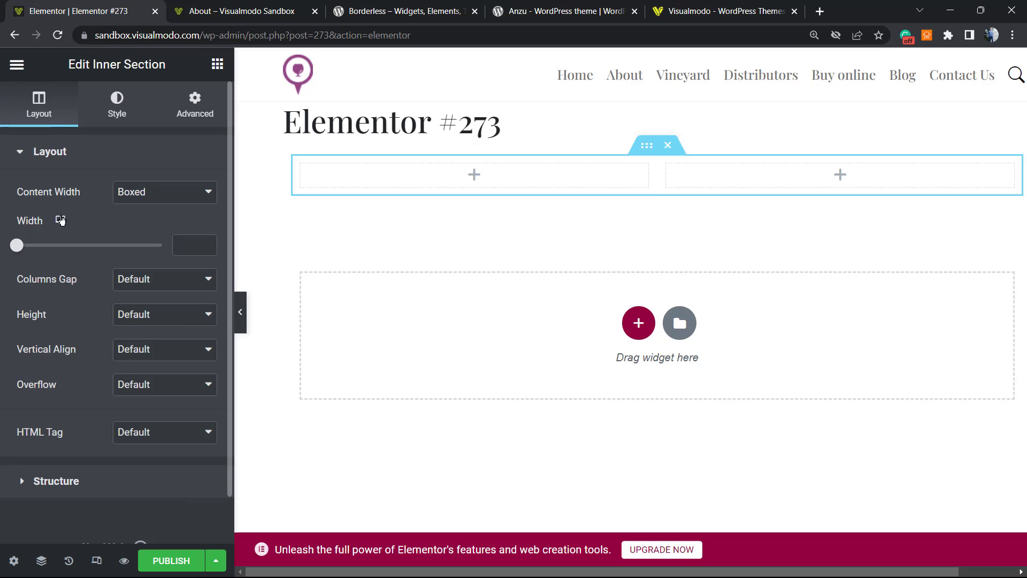
click(18, 65)
click(18, 65)
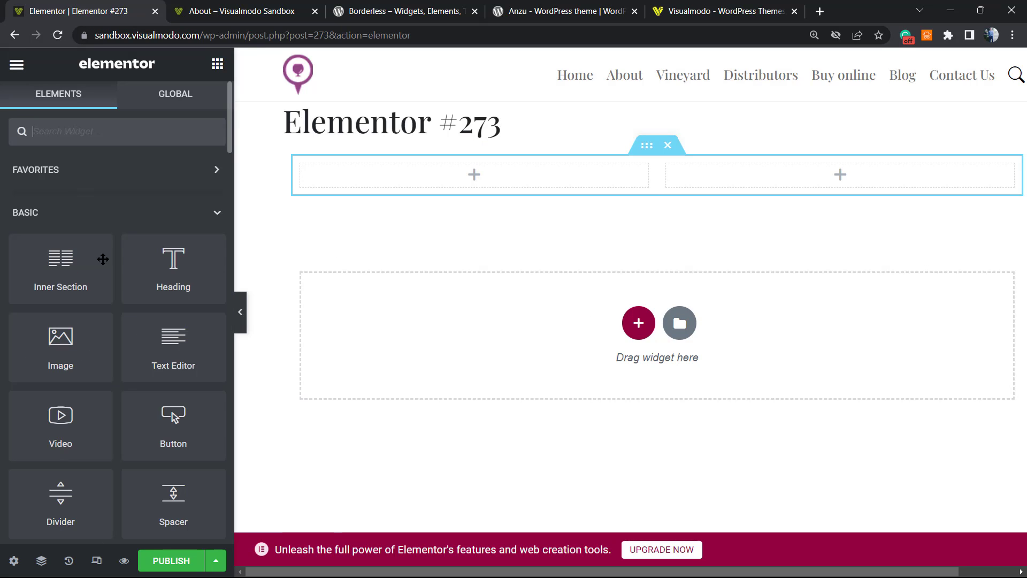
scroll(121, 385, down, 2)
drag(60, 318, 520, 182)
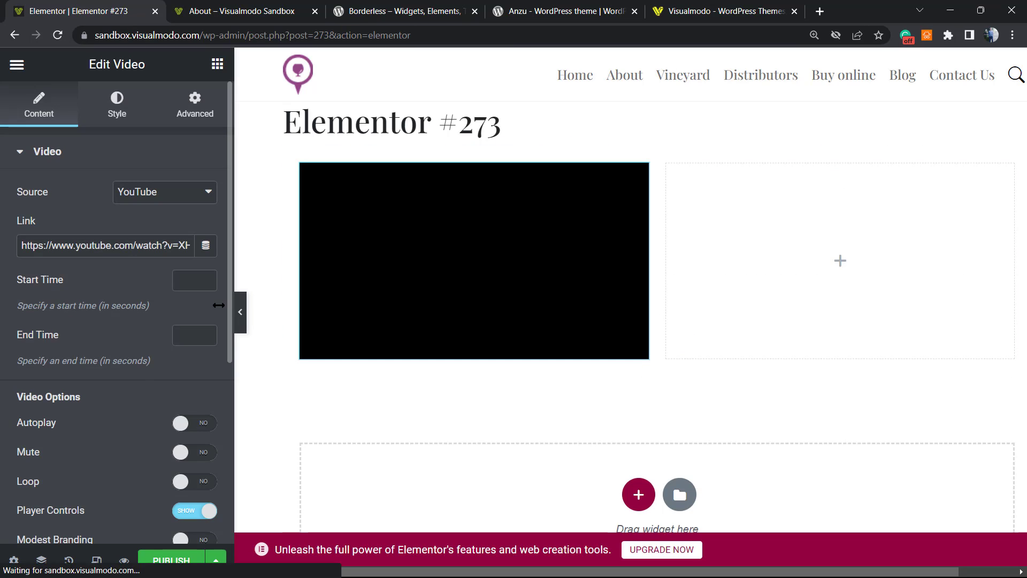
click(16, 65)
click(17, 64)
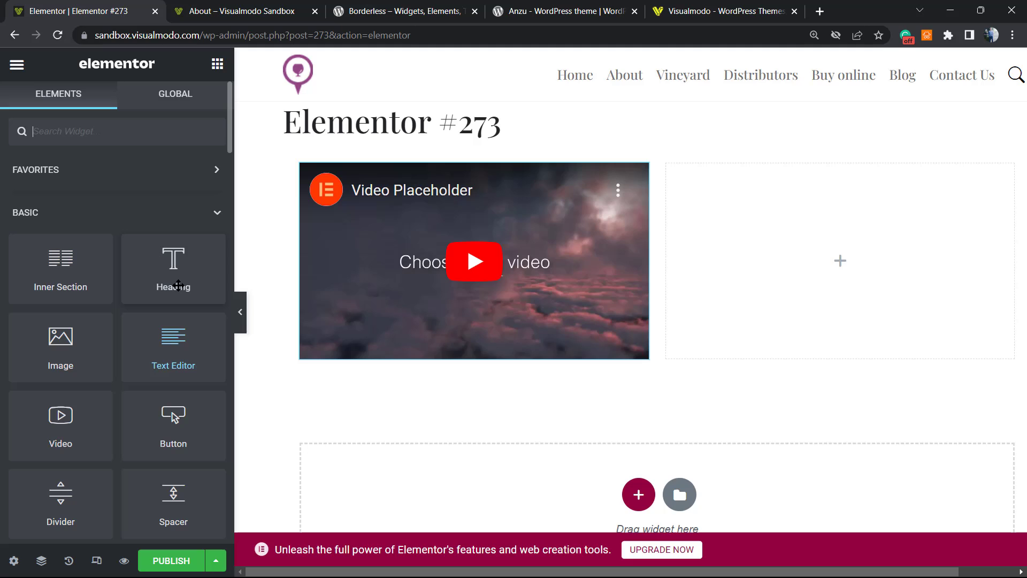
Place a Heading and Text Editor in the right column and publish the page
drag(178, 285, 853, 202)
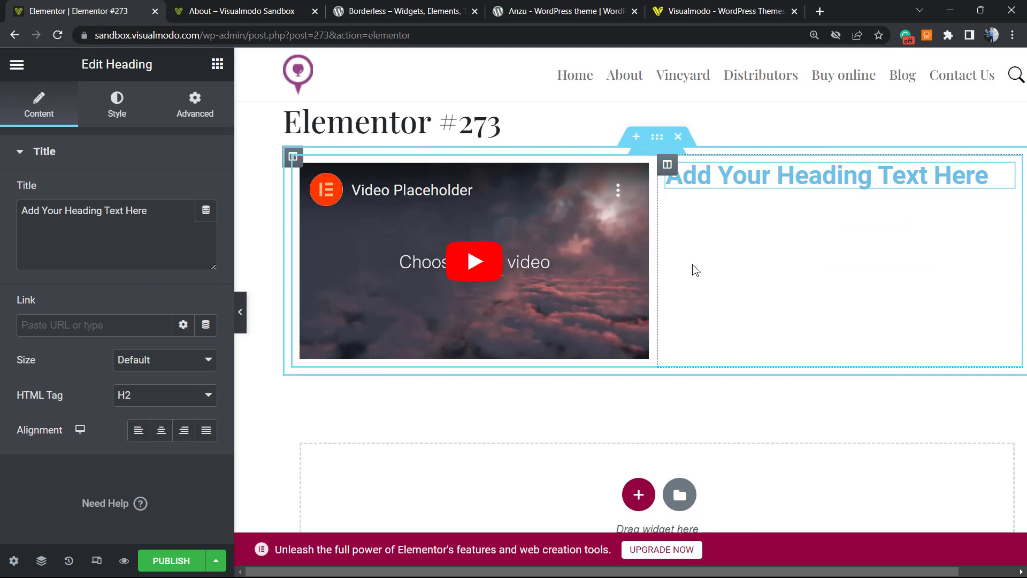
click(17, 65)
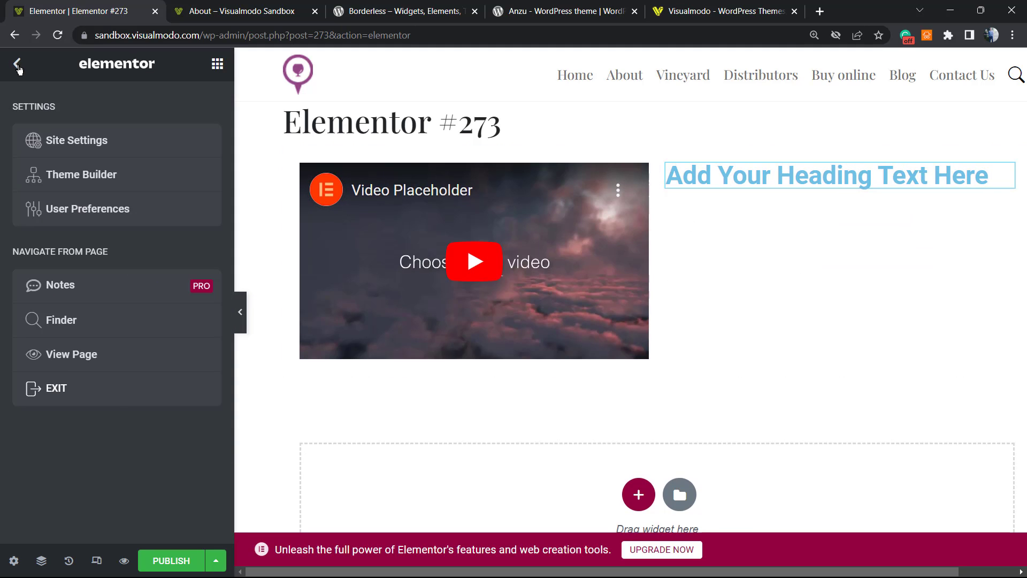
click(17, 67)
drag(172, 344, 799, 214)
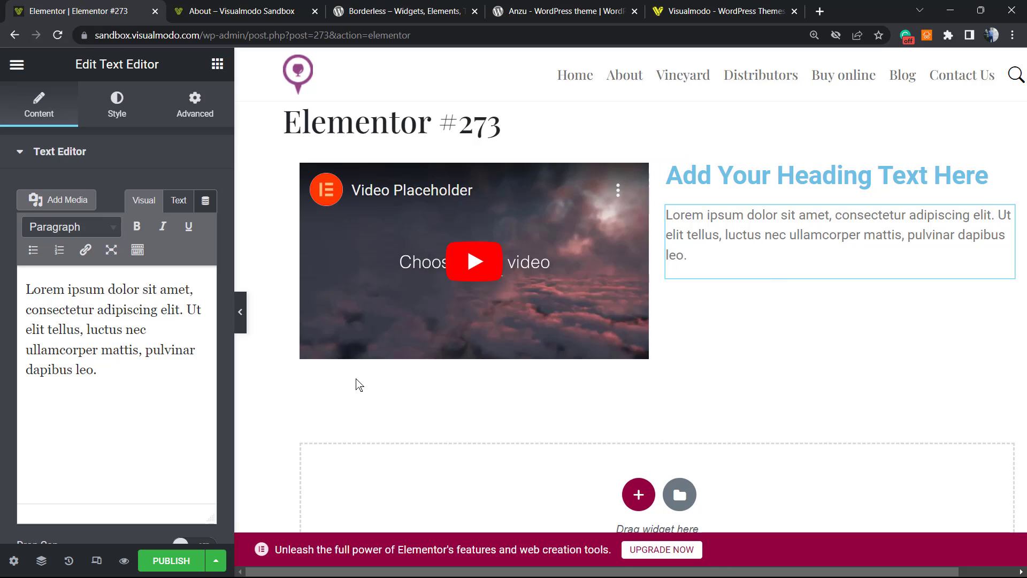
click(156, 559)
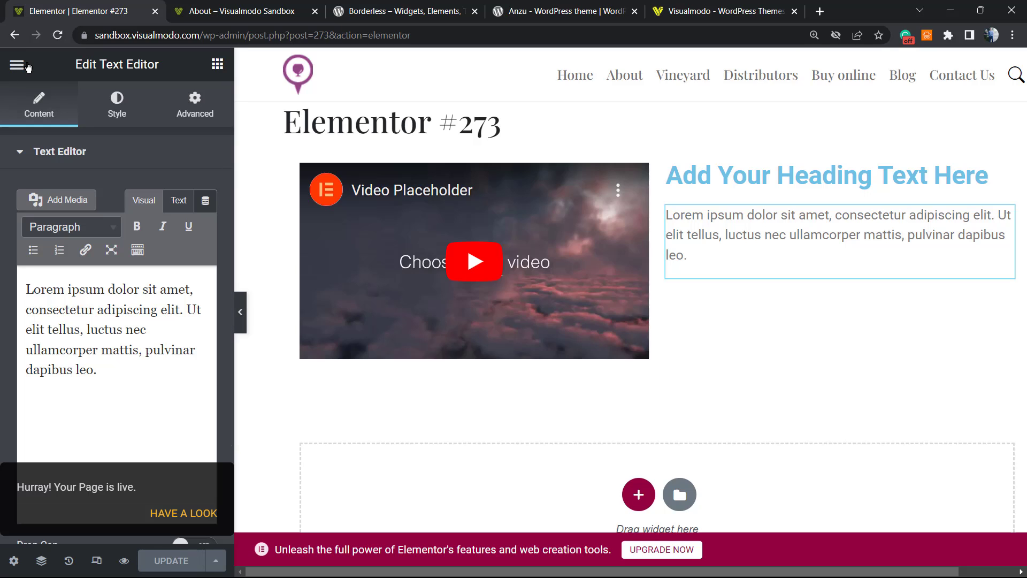
click(18, 65)
Exit the Elementor editor, bringing up the 'Exit to...' dialog with This Post selected
click(28, 66)
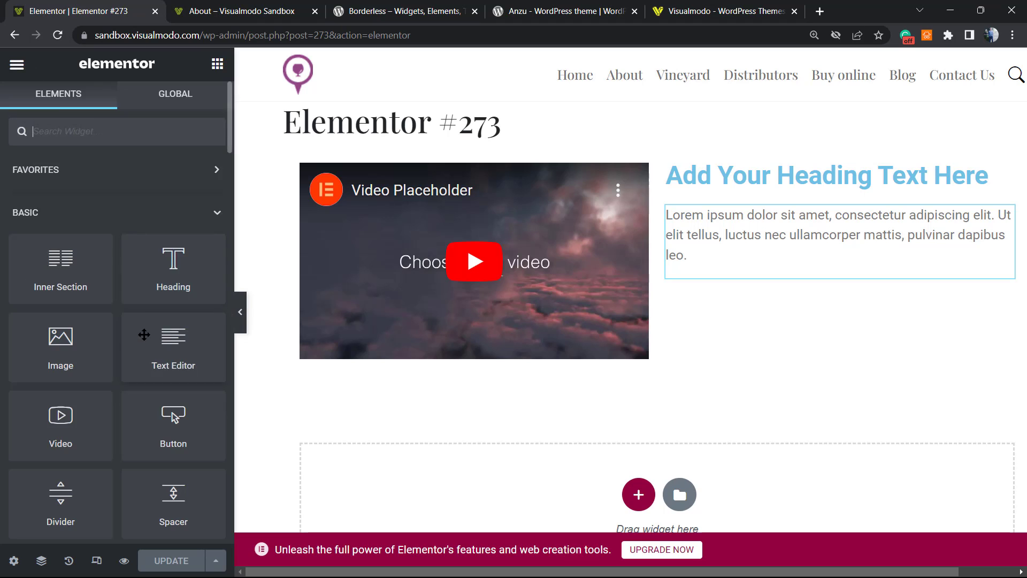
scroll(141, 336, down, 15)
scroll(142, 336, down, 5)
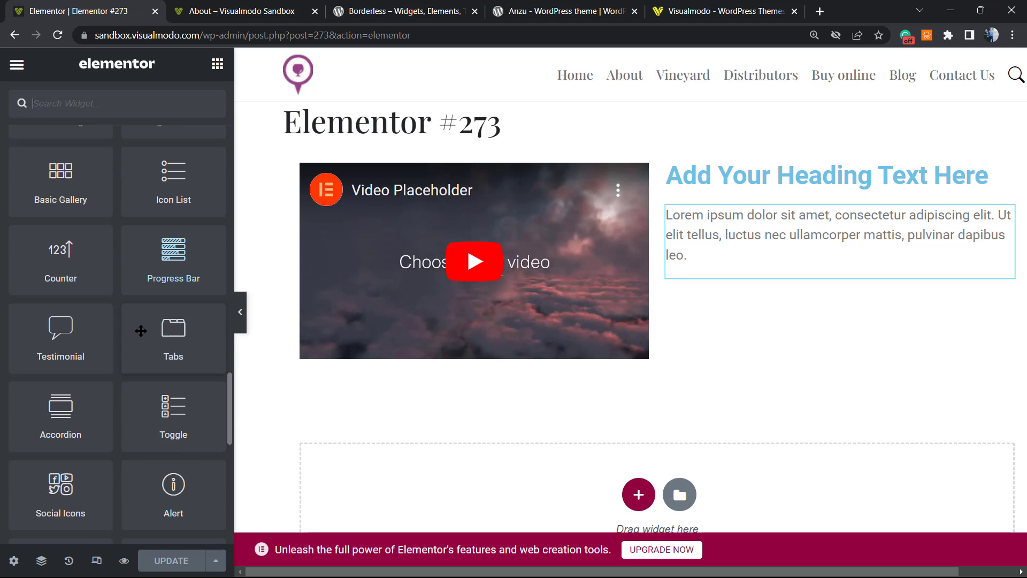
scroll(141, 336, down, 5)
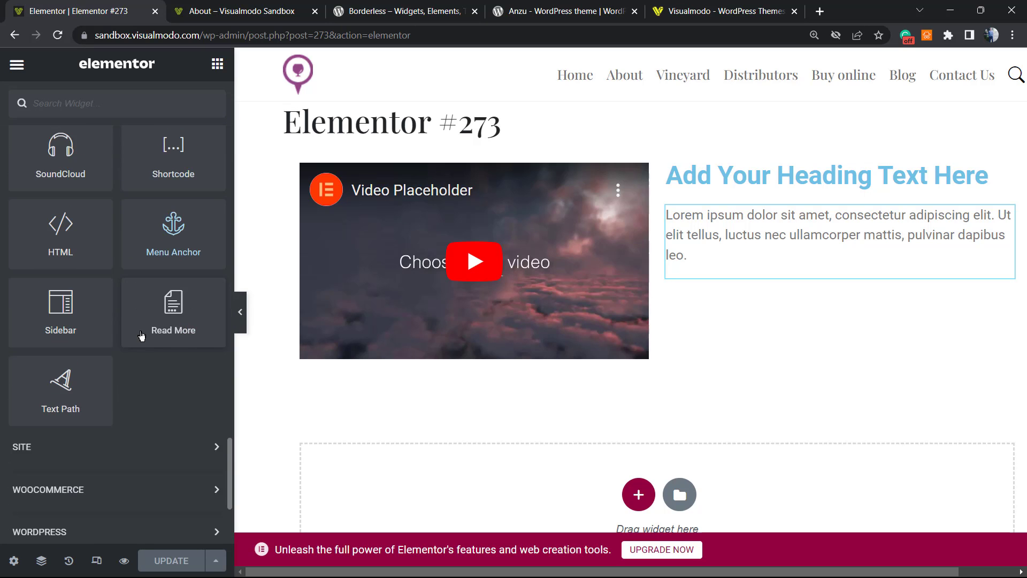
scroll(134, 342, down, 3)
scroll(198, 298, up, 15)
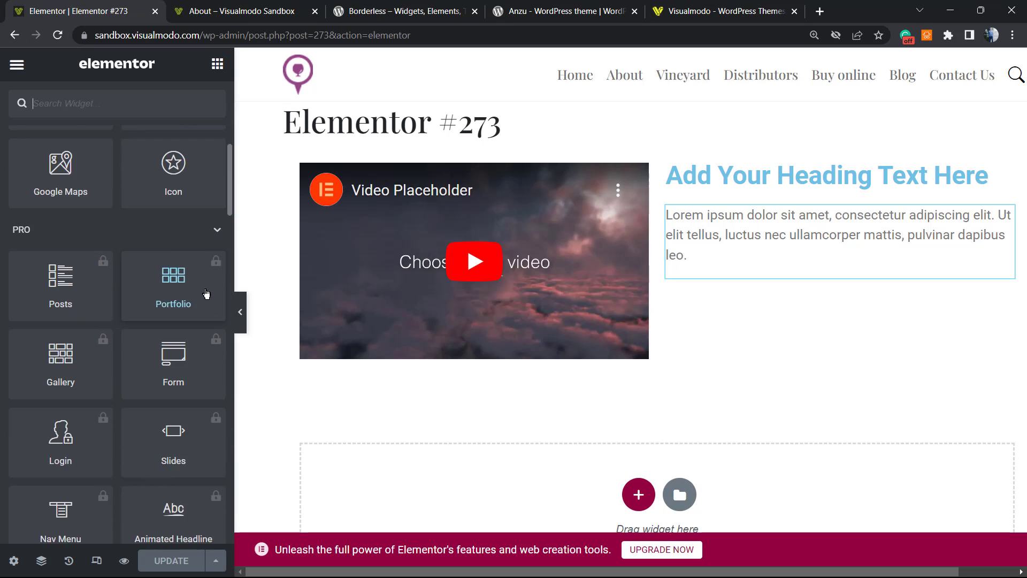
scroll(206, 294, up, 5)
click(16, 65)
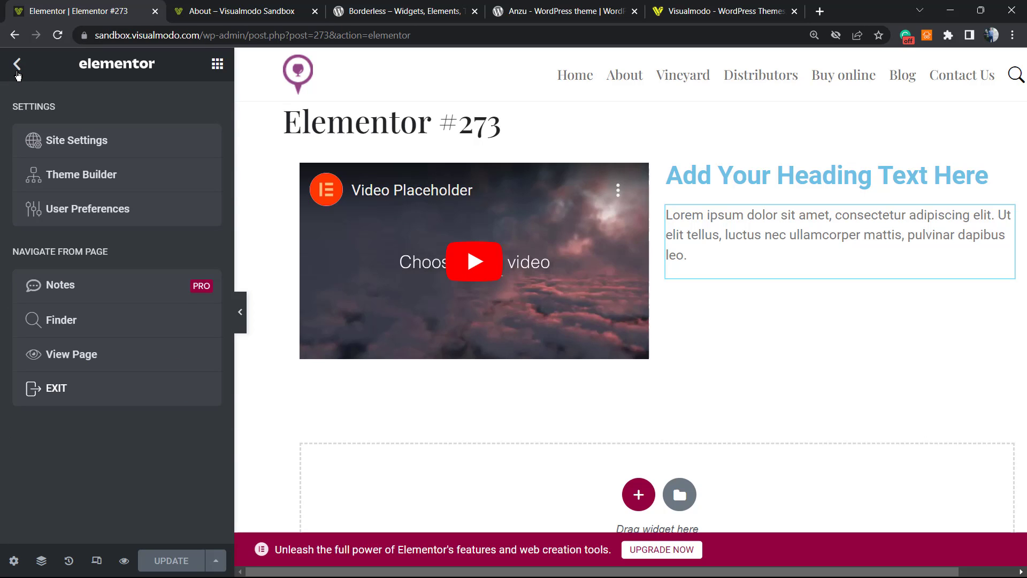
click(16, 65)
click(17, 65)
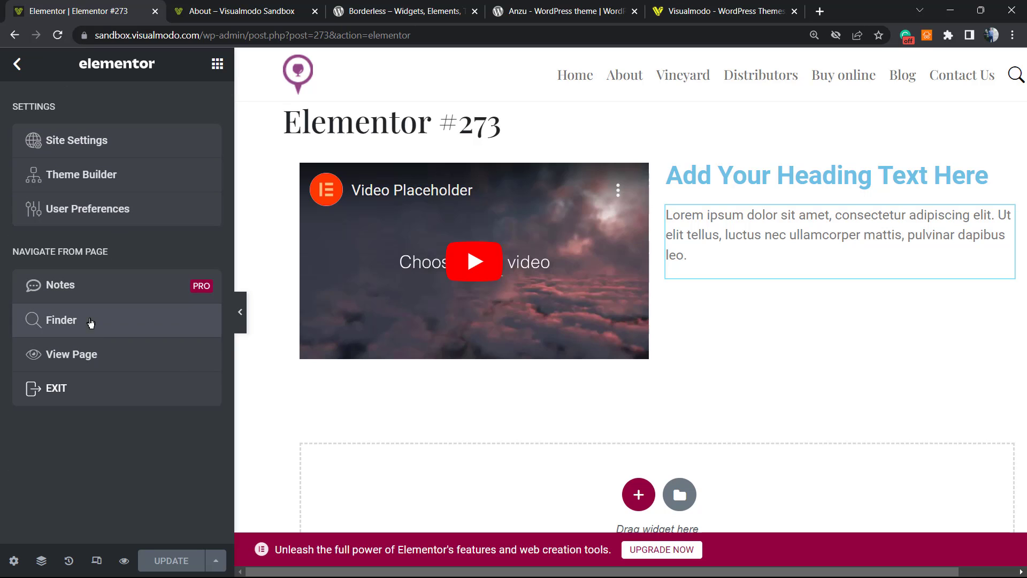
click(60, 388)
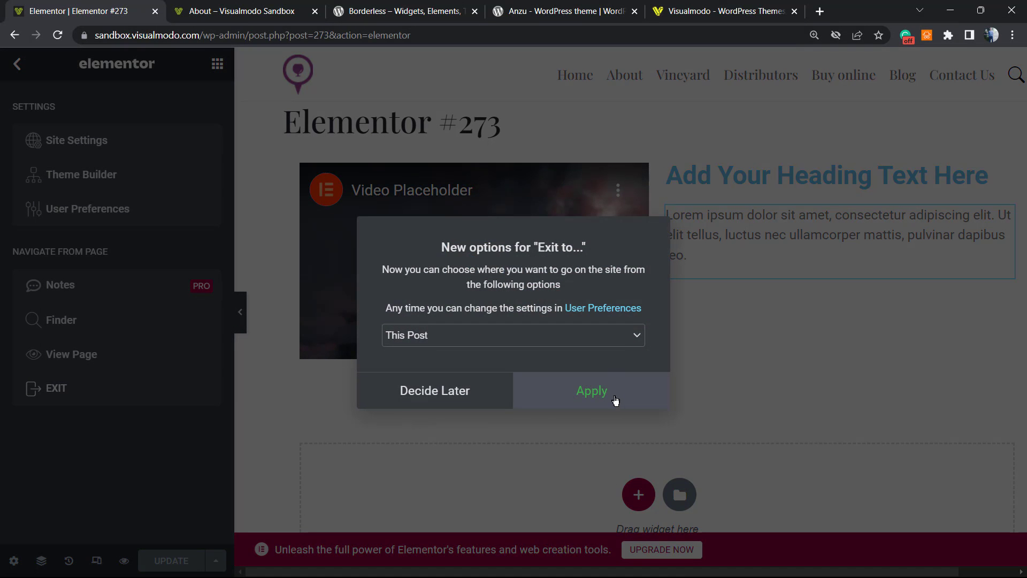
Accept This Post as exit destination and leave the editor for the pages list
click(615, 401)
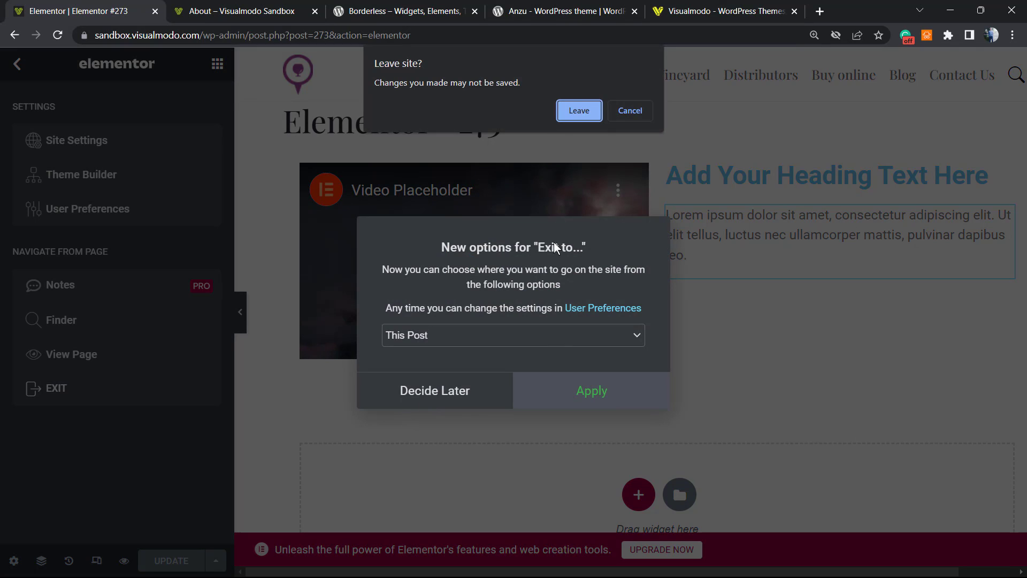
click(575, 110)
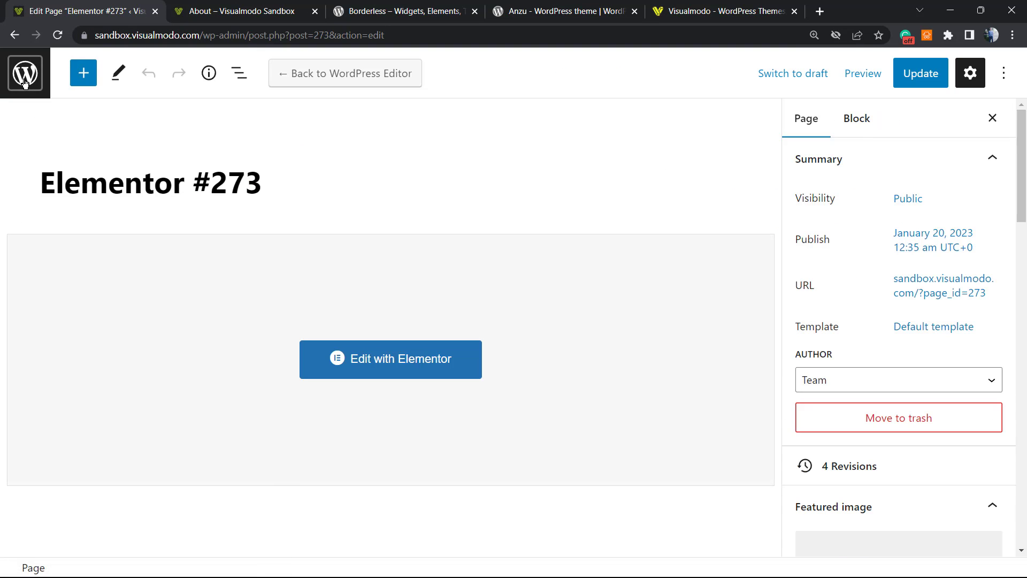
click(24, 80)
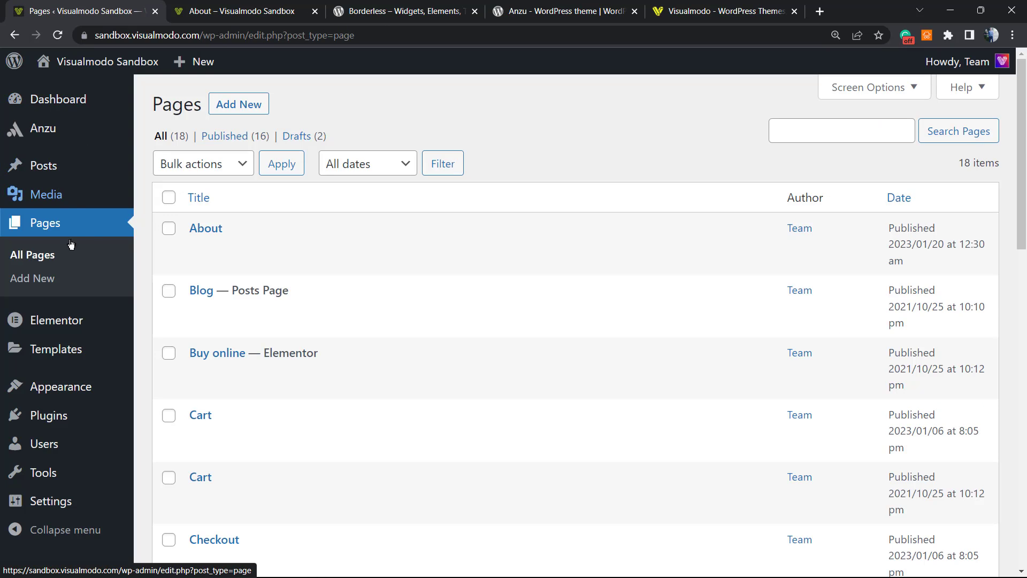
Search for 'borderless', then install and activate the Borderless plugin
mouse_move(64, 425)
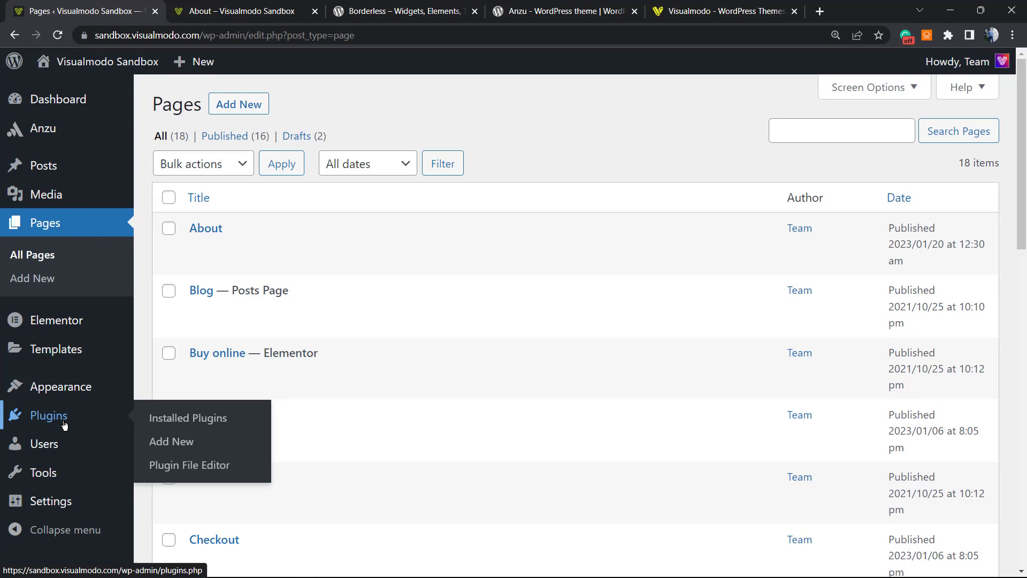
click(197, 444)
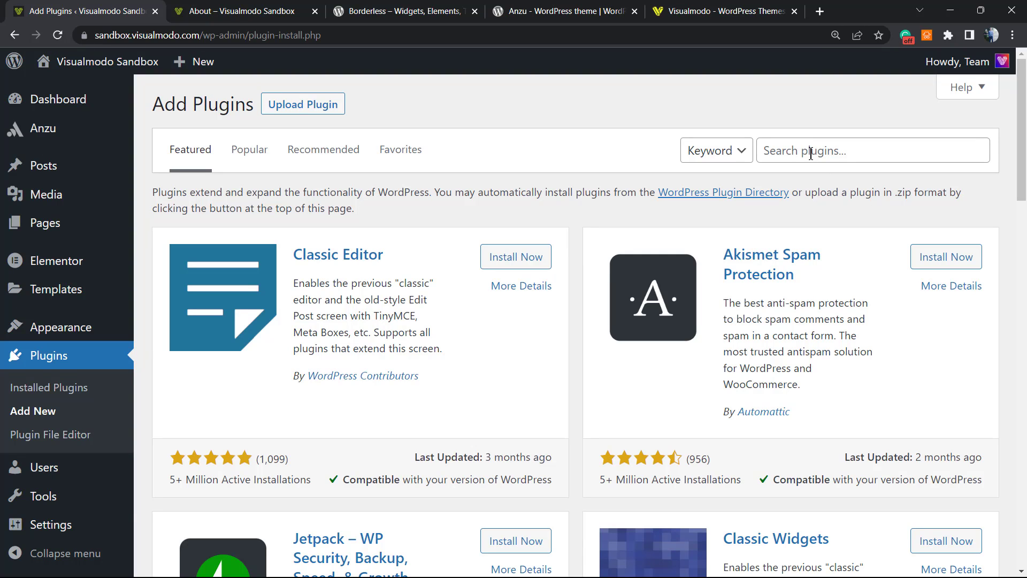
click(811, 154)
text(bo)
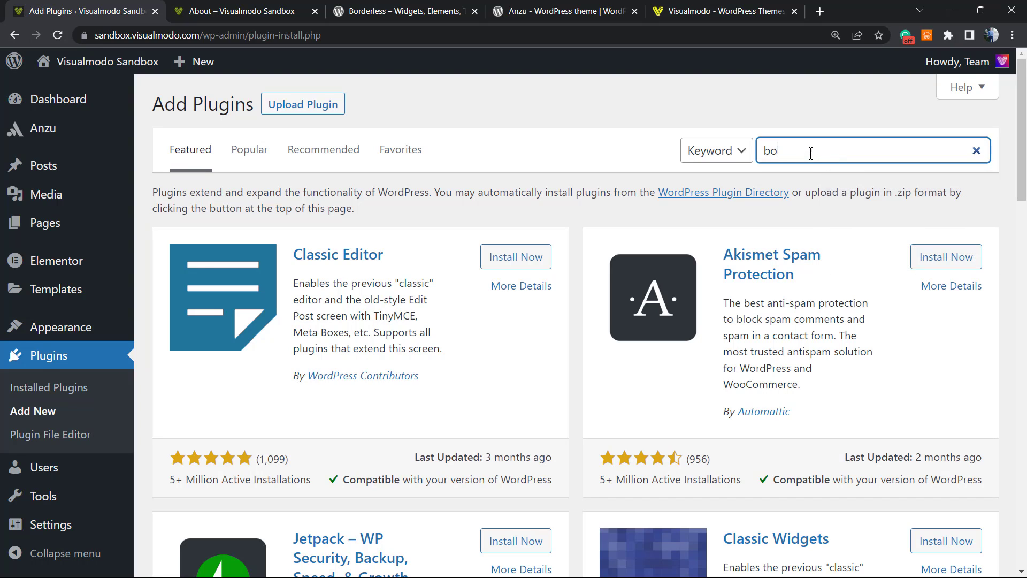
text(rderless)
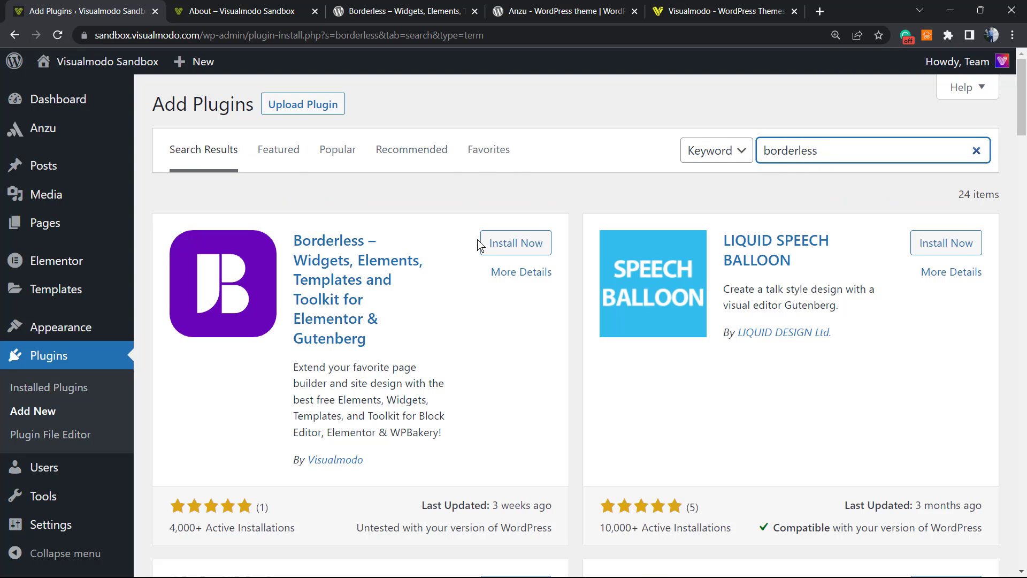
click(510, 243)
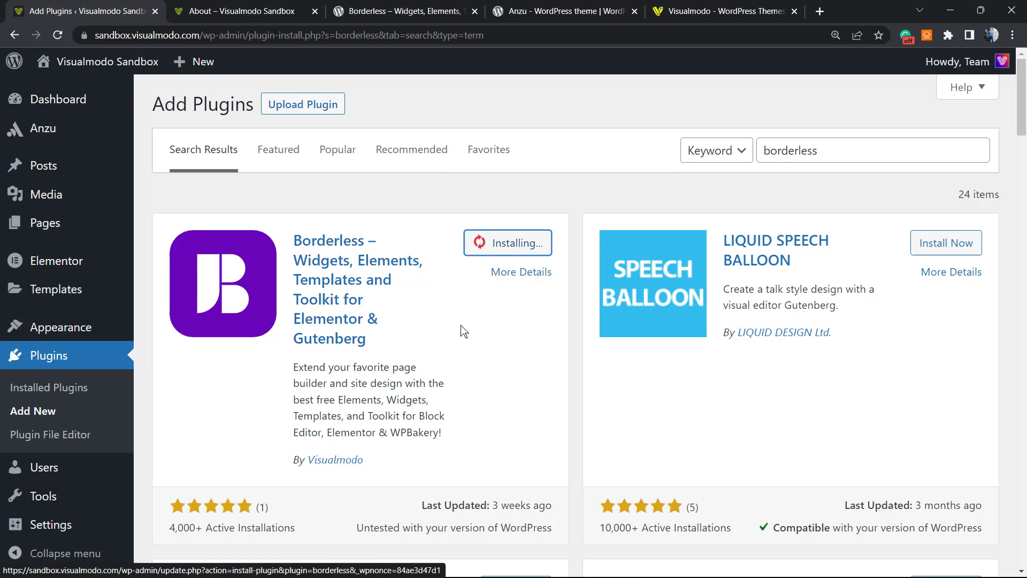
click(508, 249)
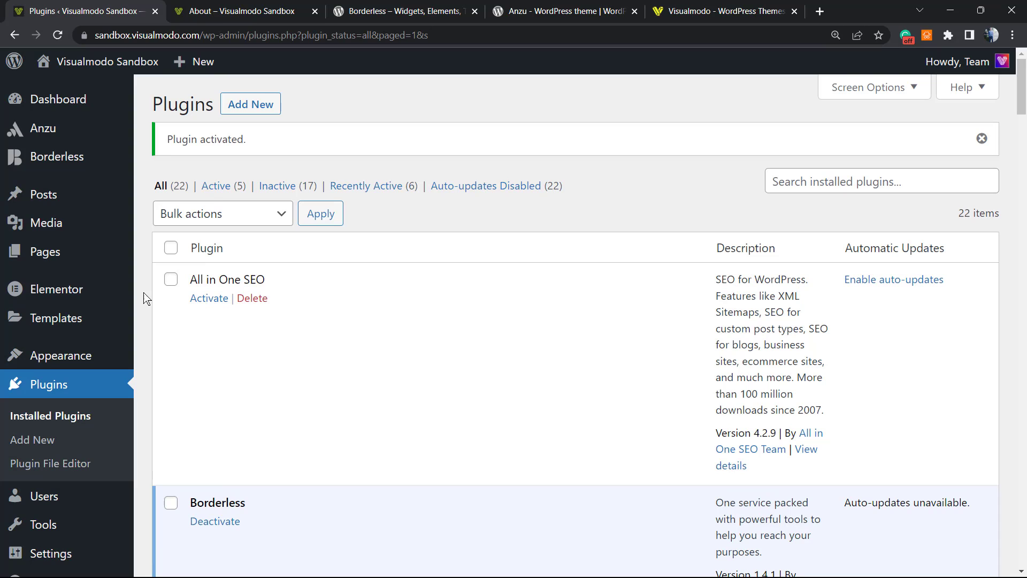
Add a new page and open it in Elementor as draft Elementor #278
mouse_move(54, 291)
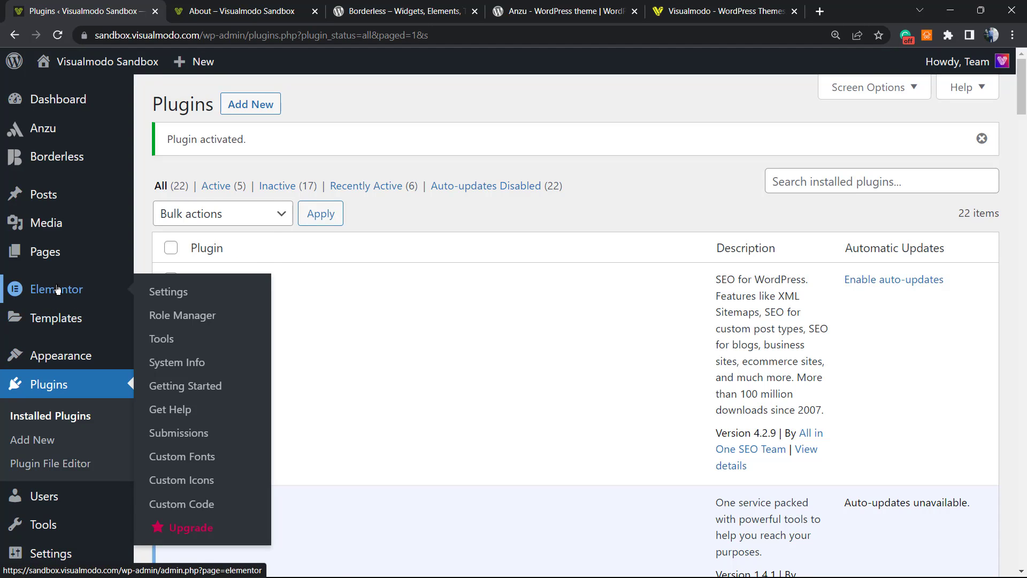
click(68, 253)
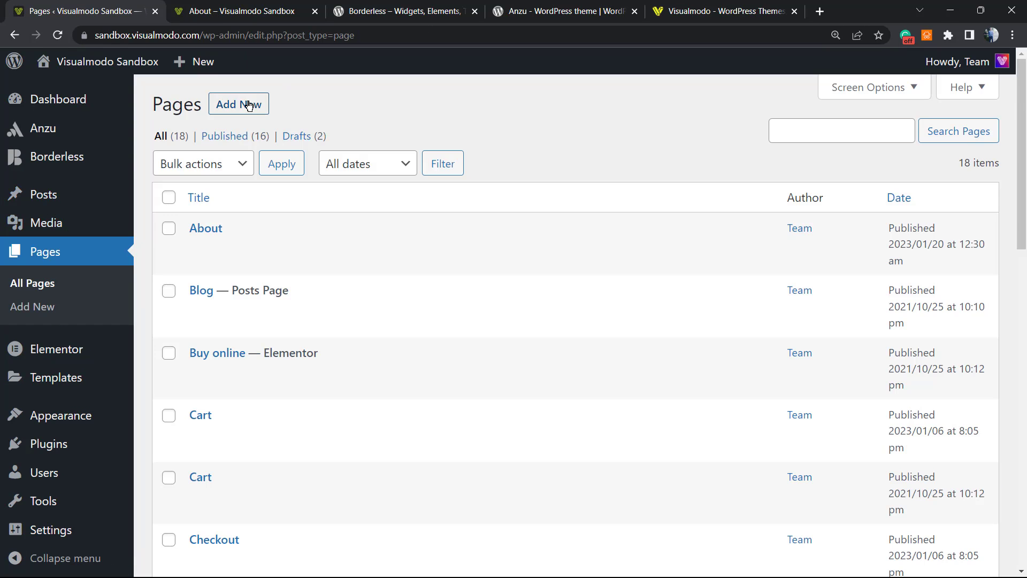
click(250, 104)
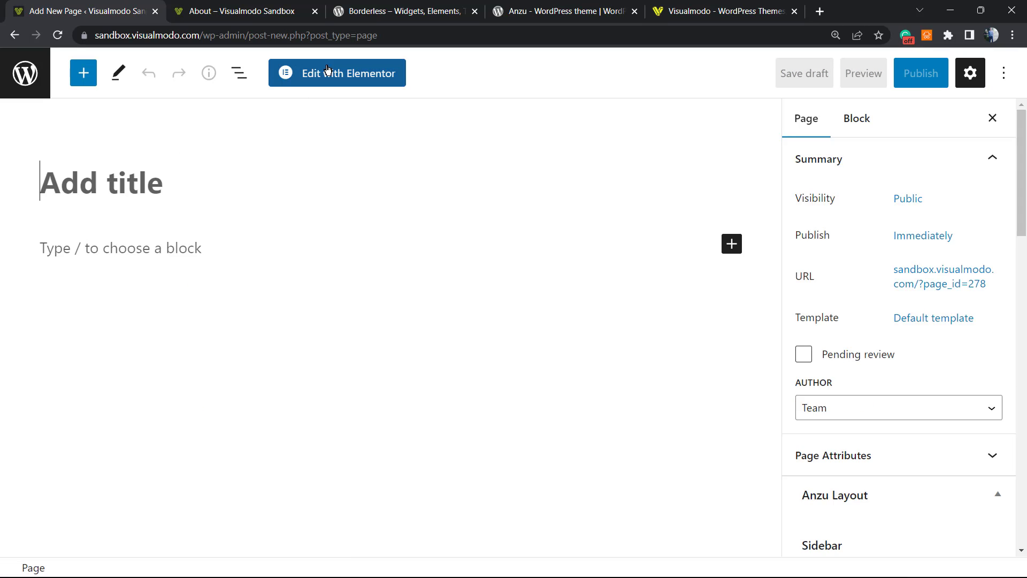
click(324, 75)
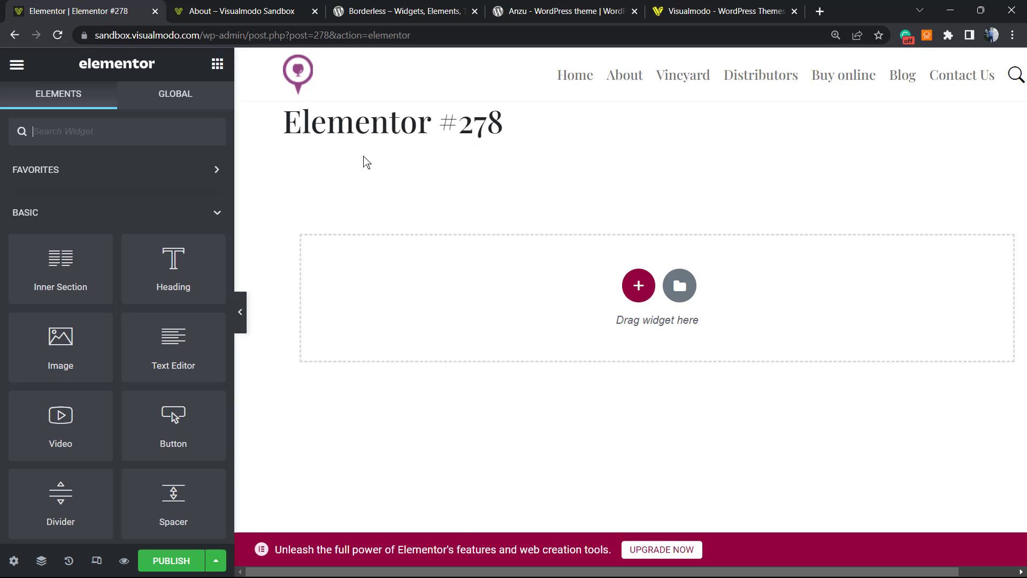
click(271, 5)
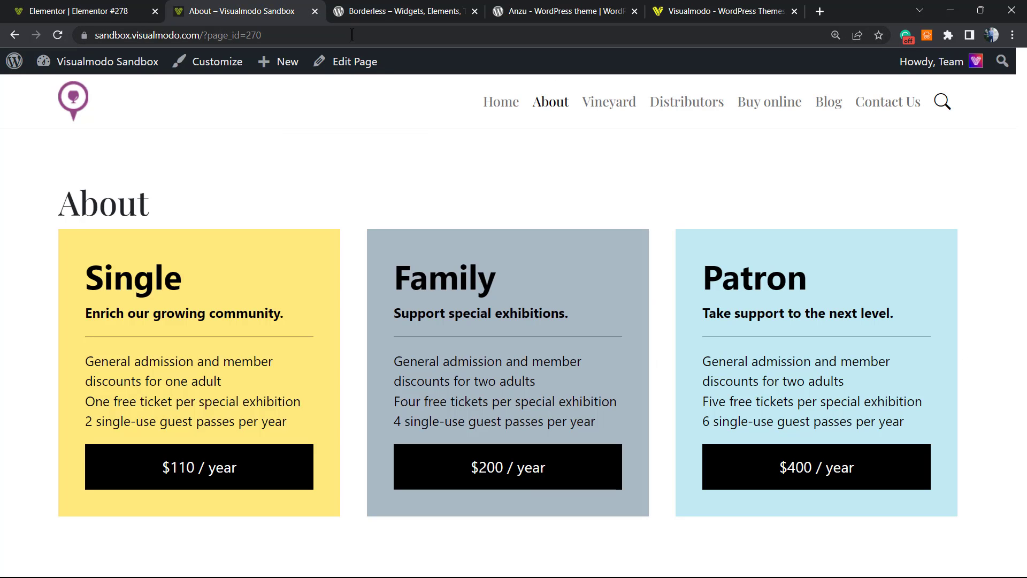
key(F5)
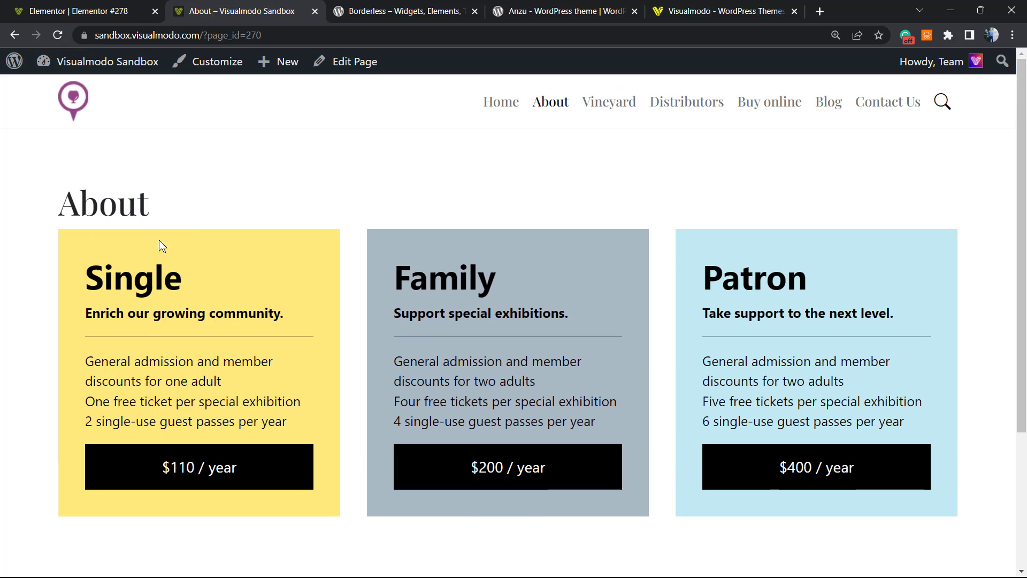
click(549, 4)
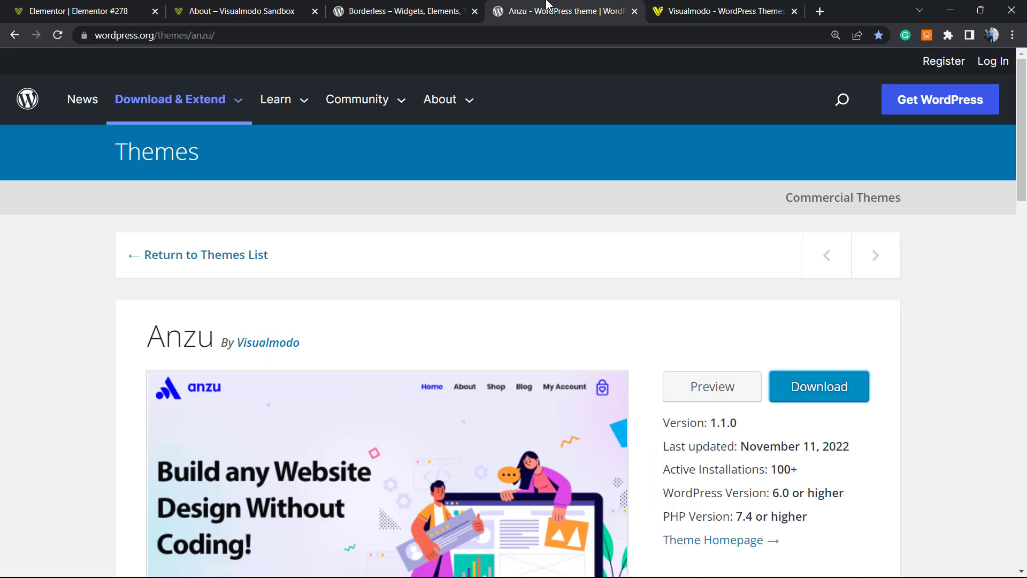
double_click(158, 347)
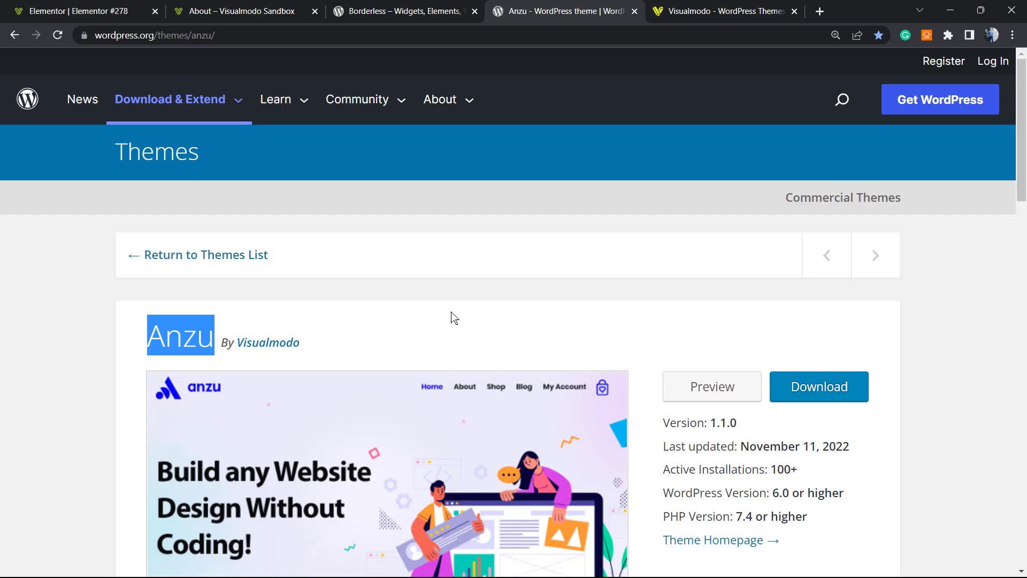
double_click(177, 330)
click(132, 7)
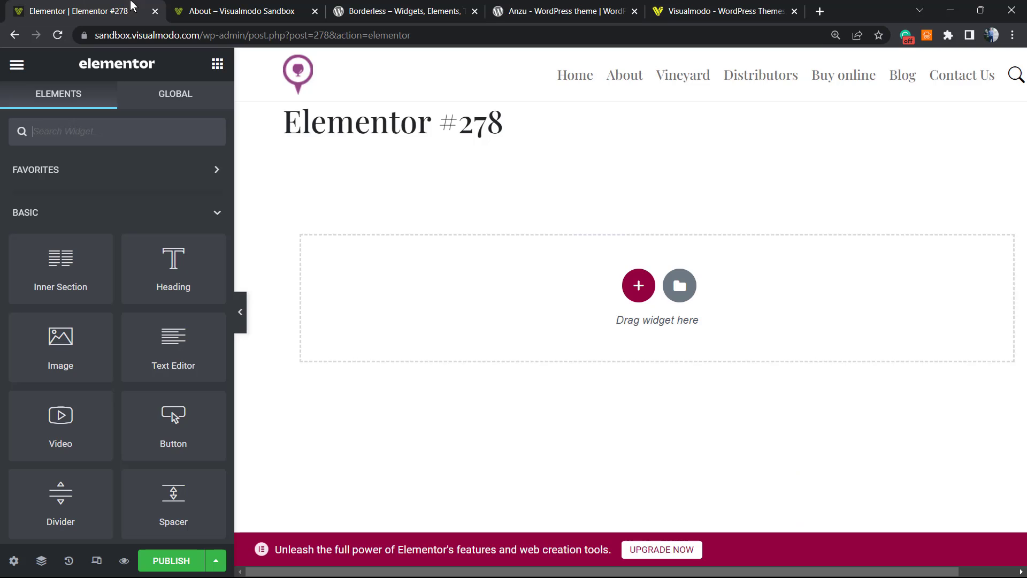
Exit Elementor to the dashboard and browse the Borderless template Library
click(17, 64)
click(85, 398)
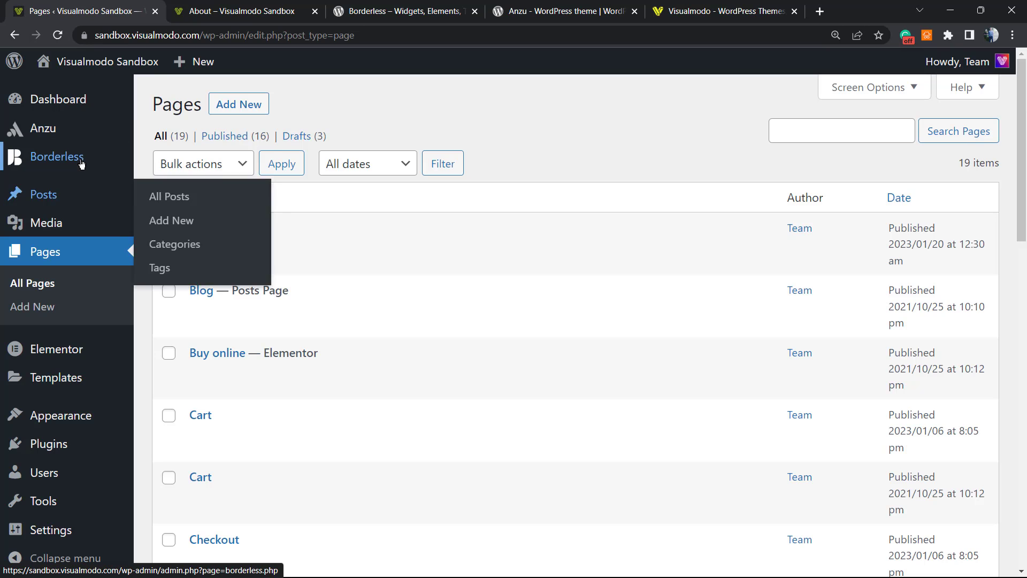
mouse_move(80, 160)
click(206, 255)
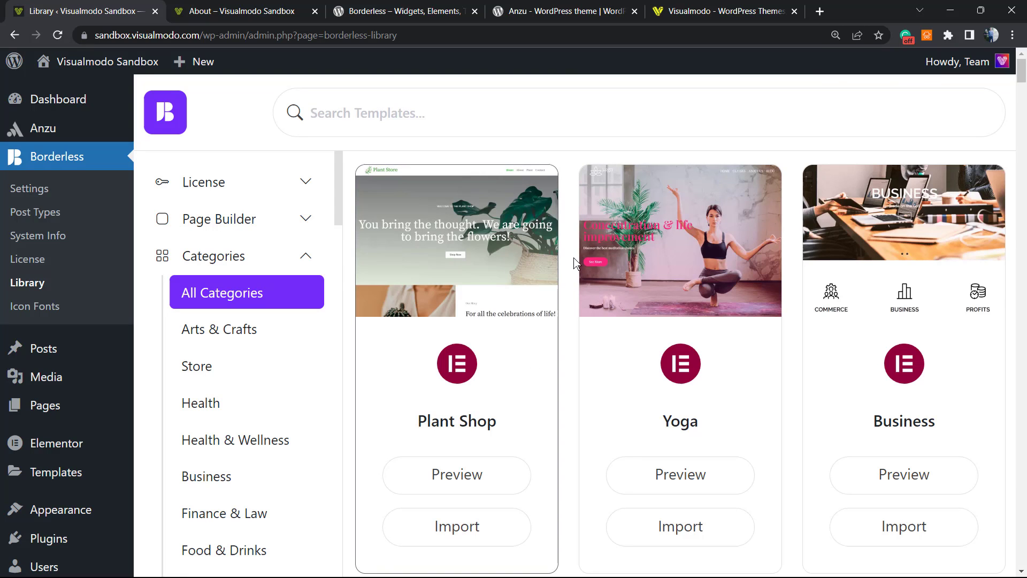
scroll(967, 353, down, 9)
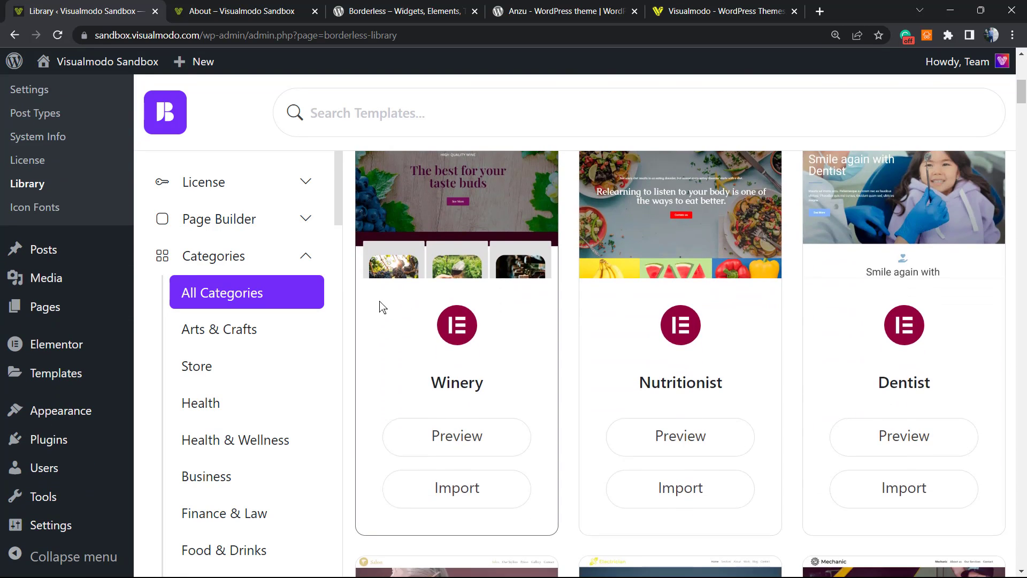
scroll(380, 306, up, 9)
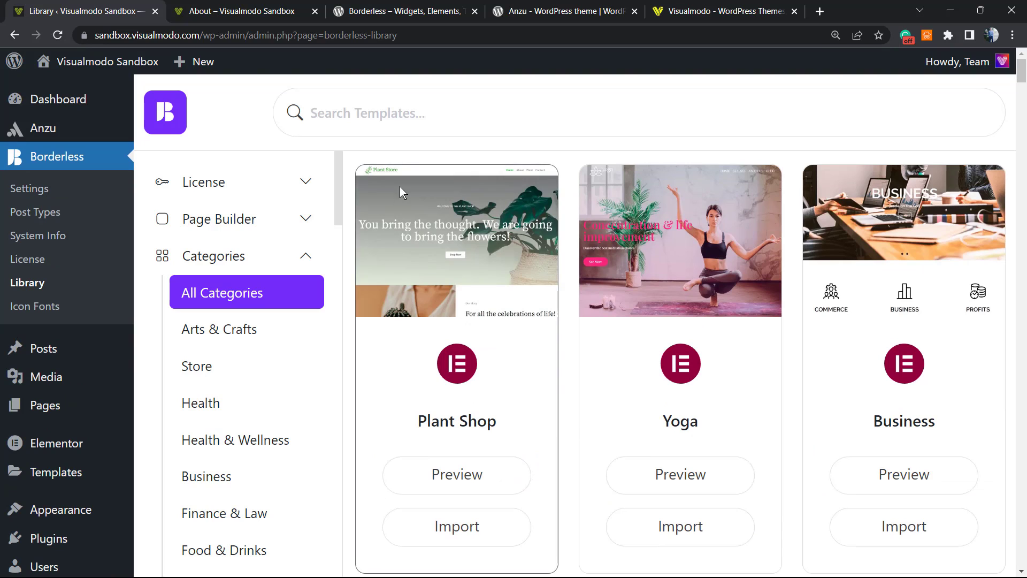
View the Anzu theme tab, then switch to the Visualmodo homepage tab
click(560, 10)
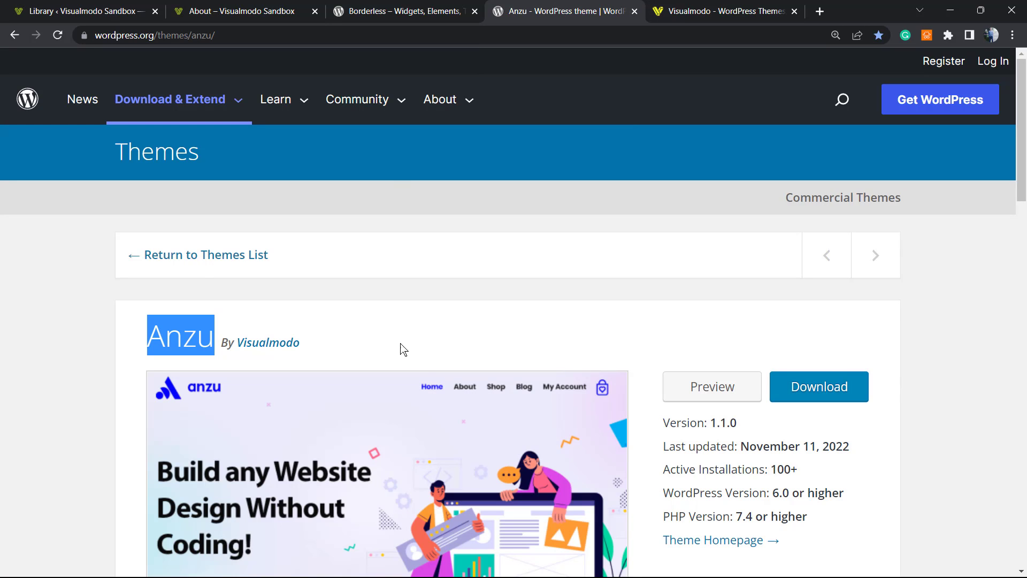
click(697, 4)
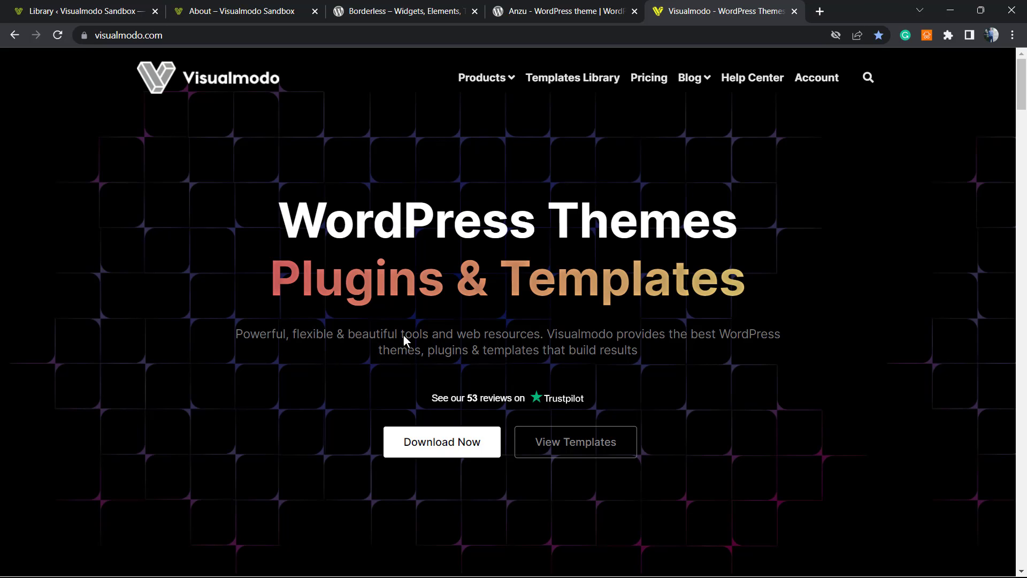
Browse Visualmodo's Templates Library through designs like Eco Food 2, Winery 2, Herbal and Cakes
click(563, 81)
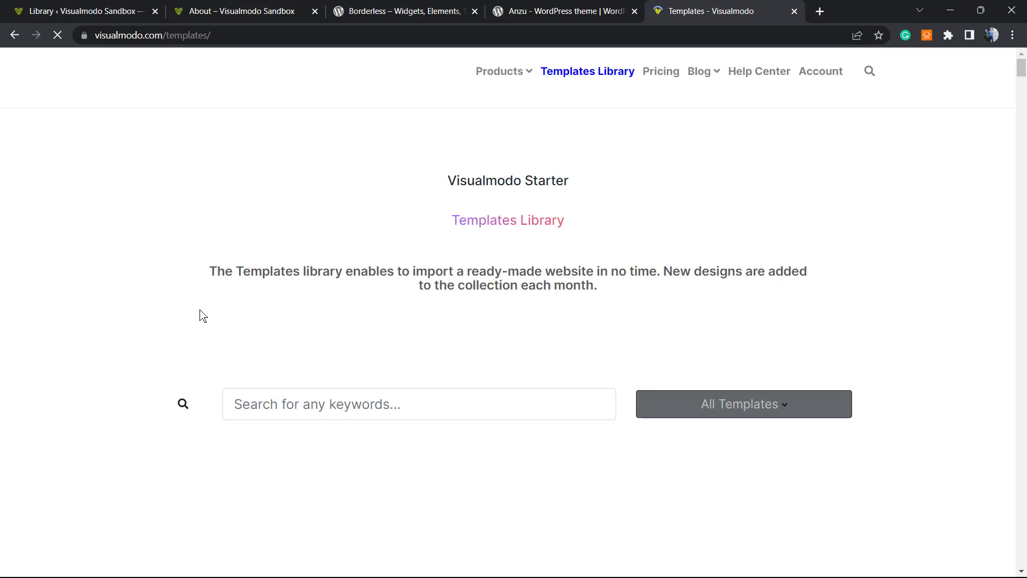
scroll(216, 359, down, 10)
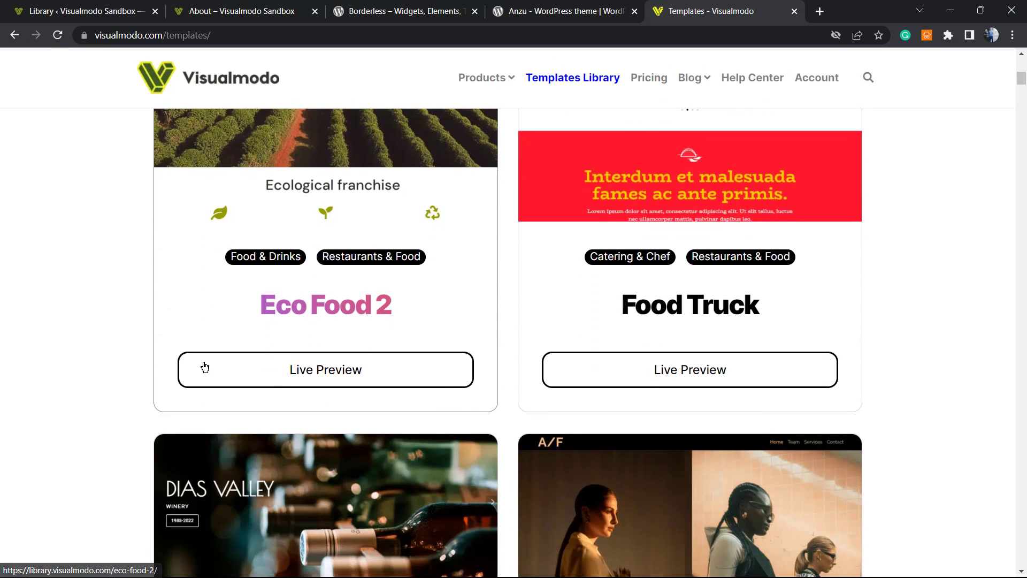
scroll(454, 378, down, 13)
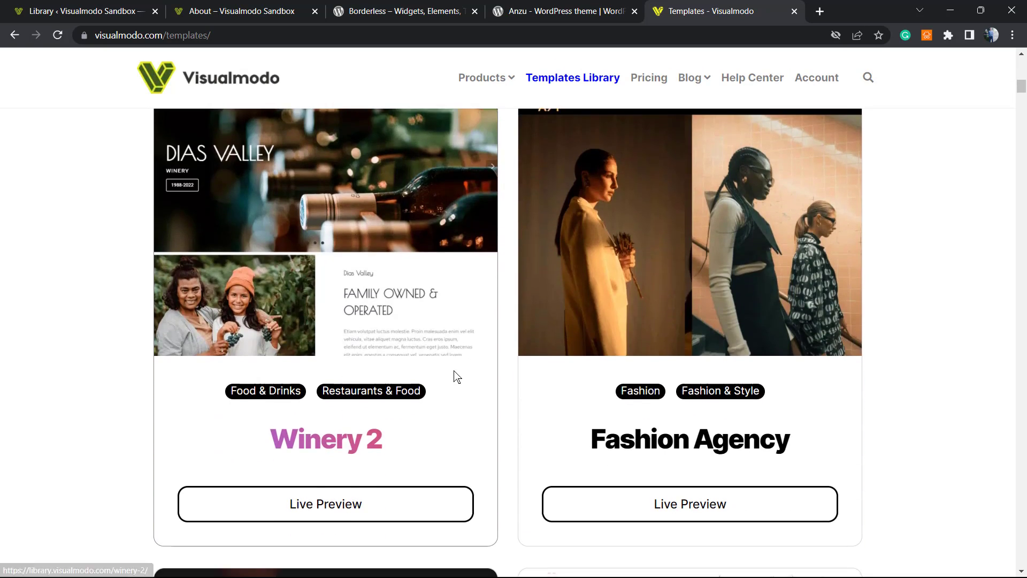
scroll(501, 375, down, 15)
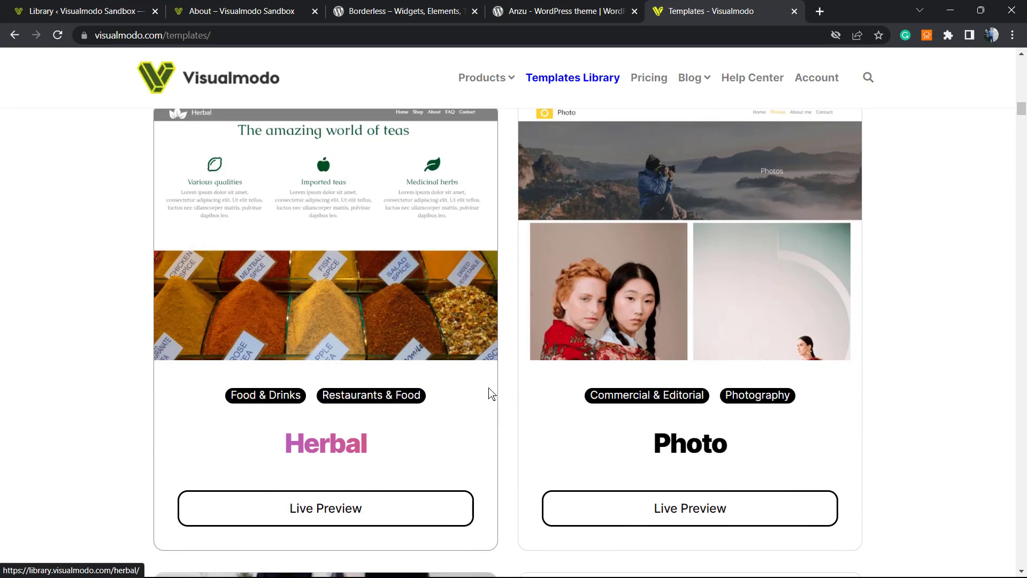
scroll(487, 387, down, 6)
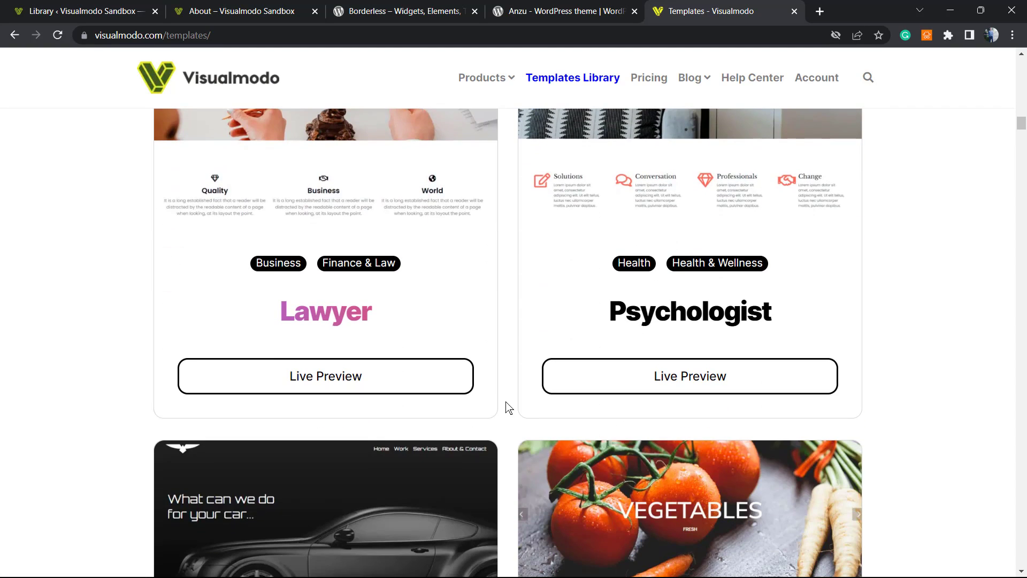
scroll(507, 408, down, 6)
scroll(508, 410, down, 6)
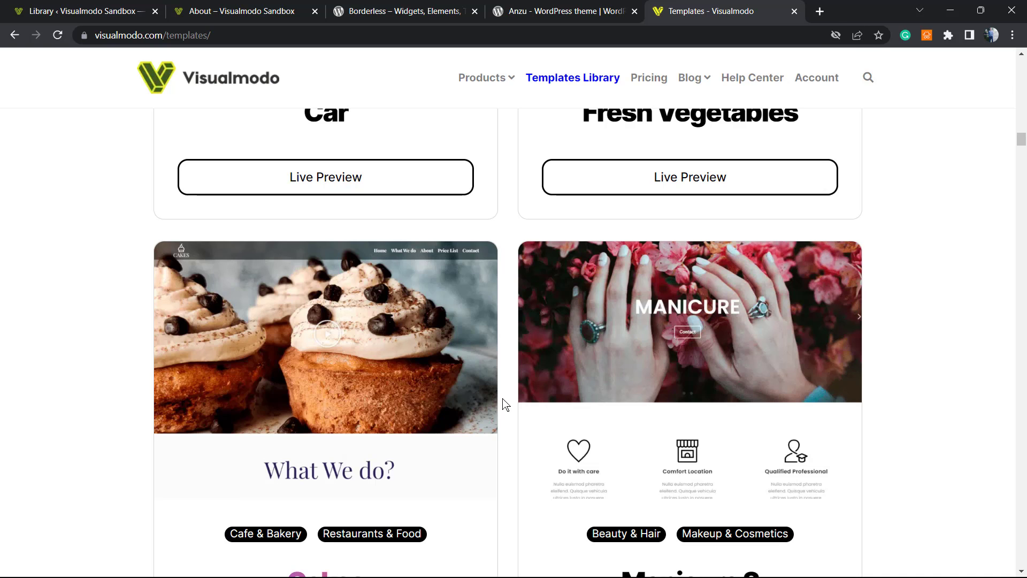
scroll(503, 402, down, 5)
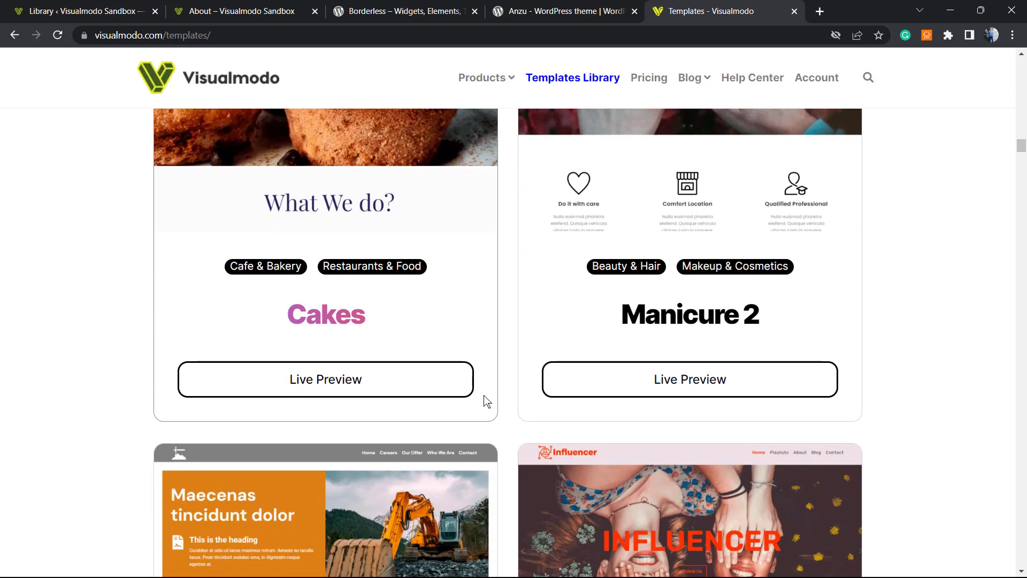